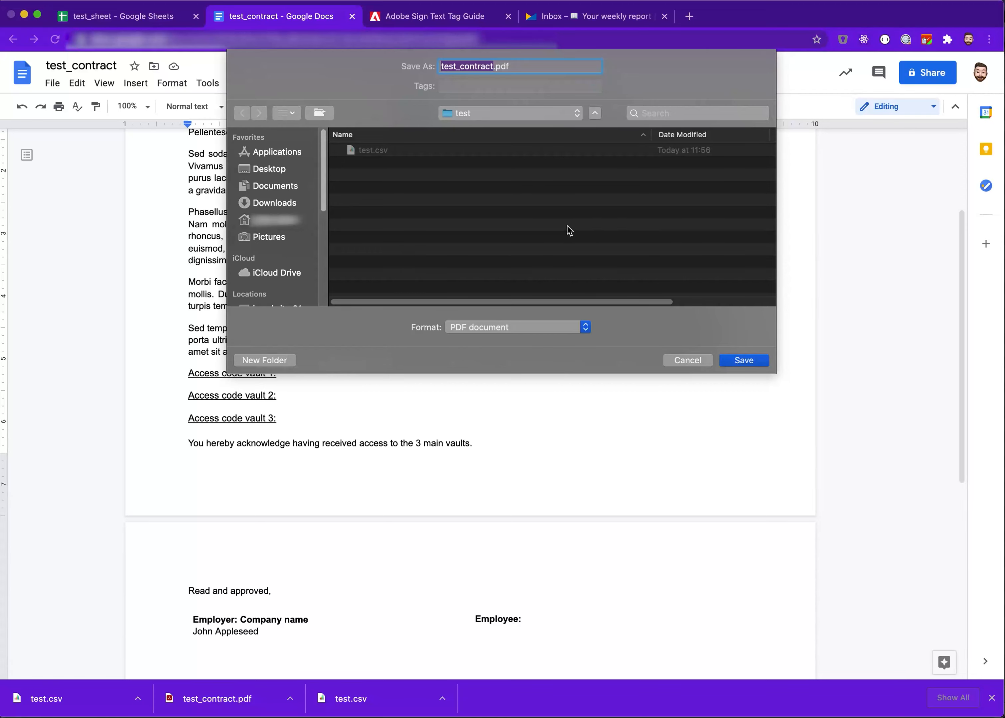
Save the document's PDF export as test_contract.pdf in the test folder
key(Return)
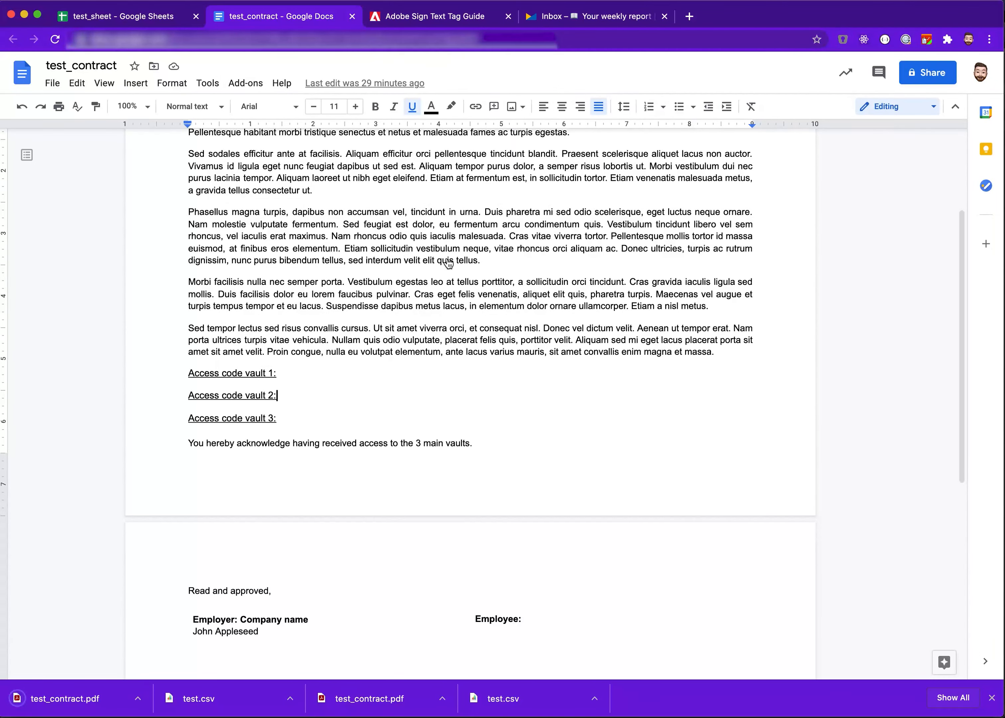
Preview test.csv from the test folder with Quick Look
key(super+Tab)
click(180, 172)
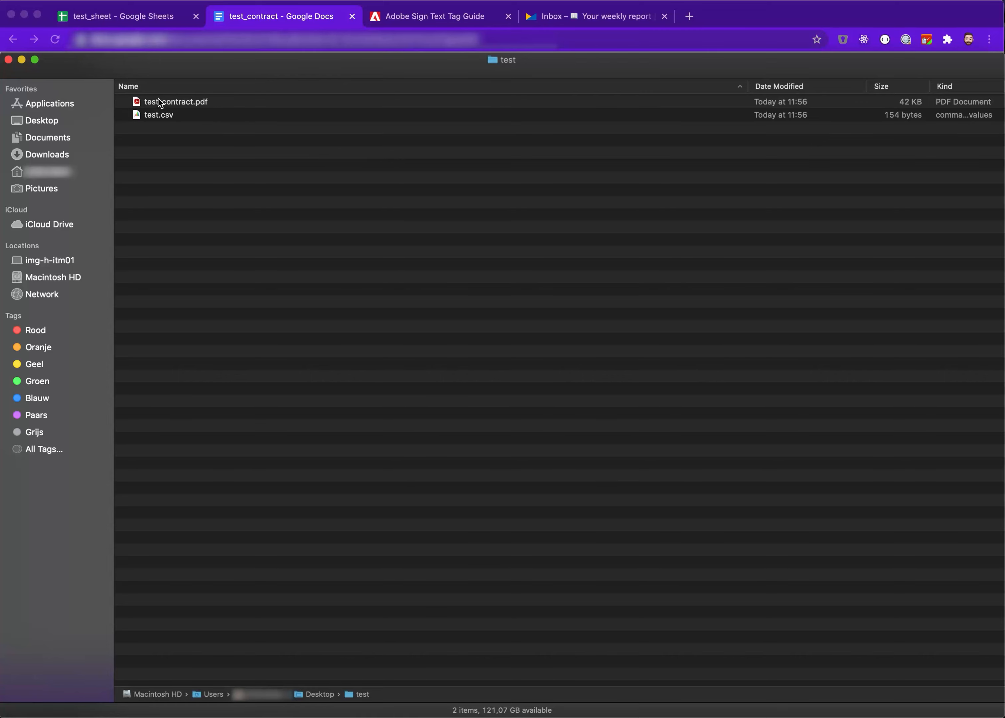
click(194, 118)
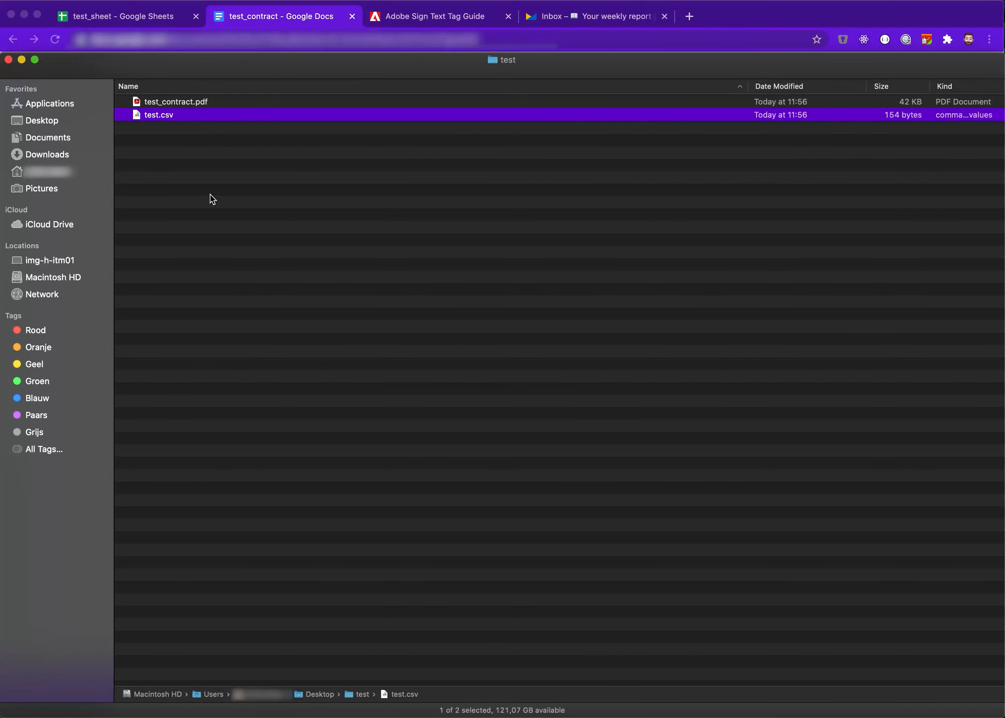
key(space)
drag(321, 285, 278, 243)
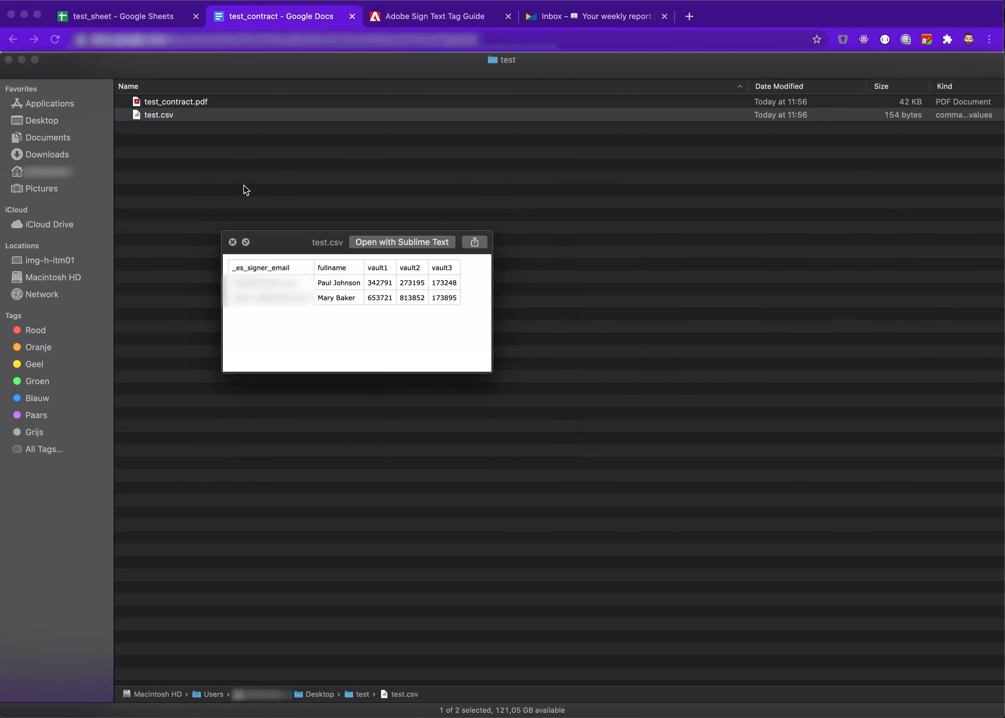
Open test.csv in Sublime Text
double_click(160, 115)
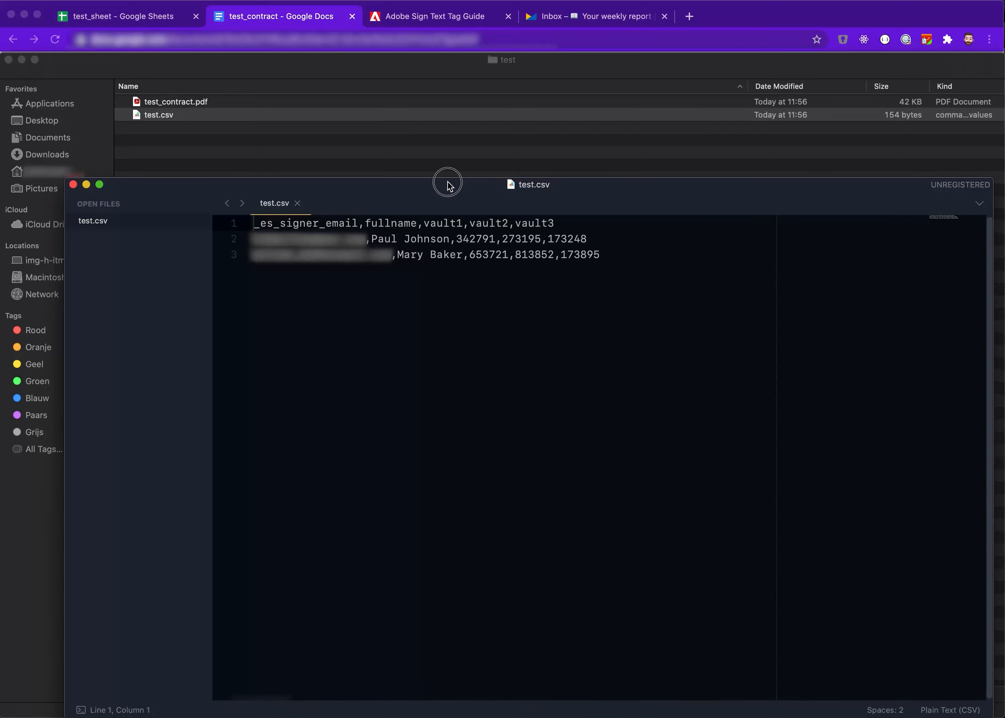
drag(448, 186, 439, 97)
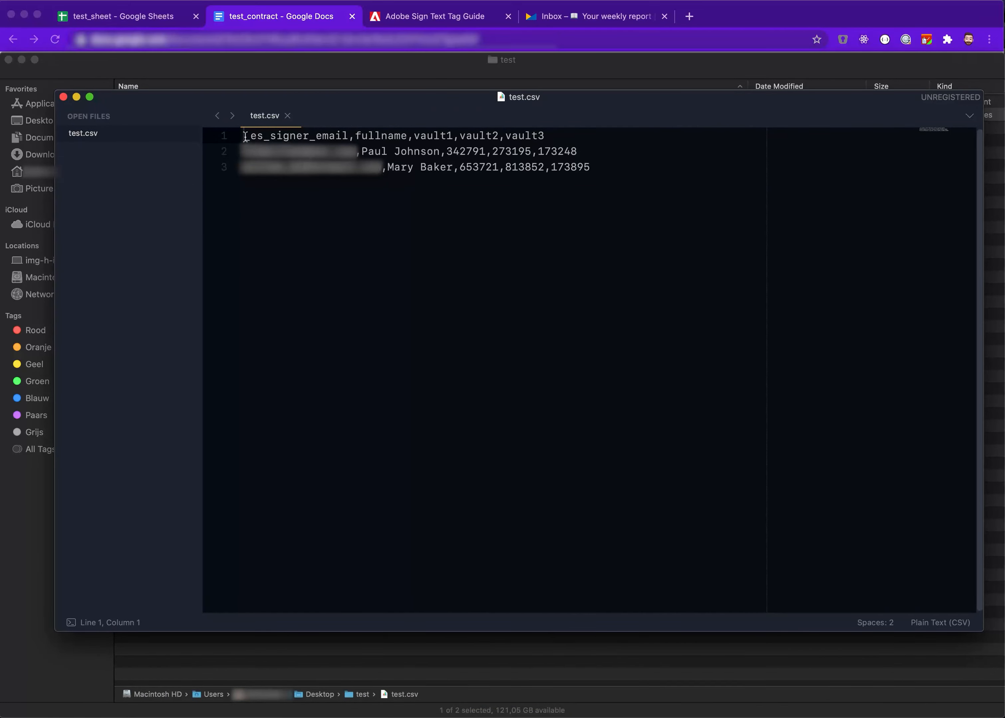
Examine the CSV's header row and data rows, then close the file
drag(245, 138, 650, 181)
click(632, 181)
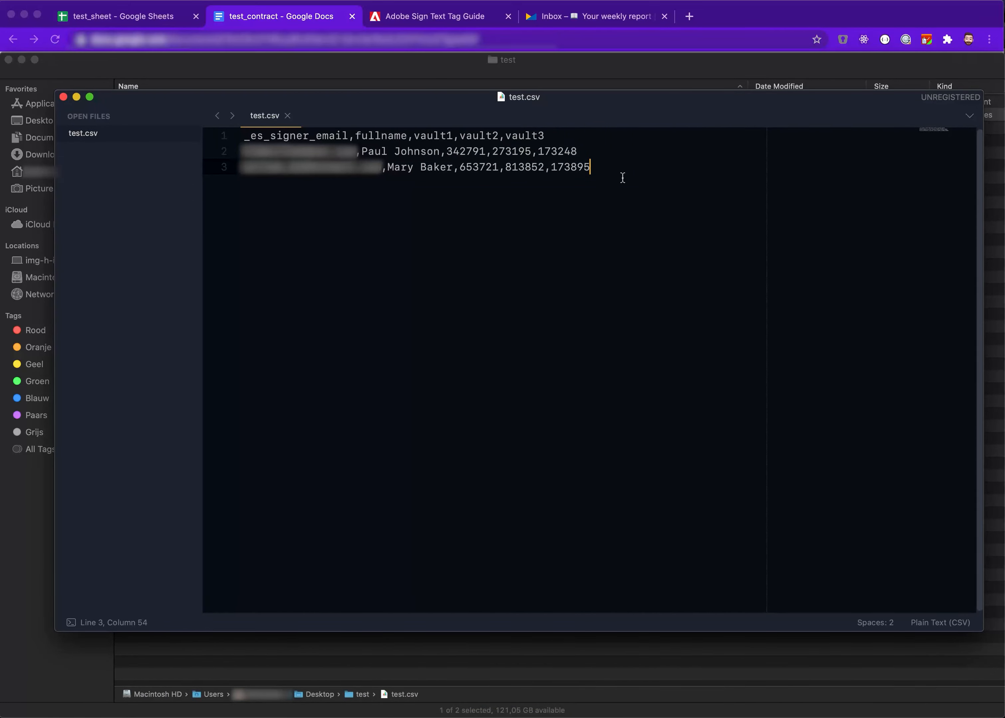
click(557, 136)
key(Down)
key(Down)
key(super+Right)
key(Up)
key(Up)
drag(244, 135, 550, 135)
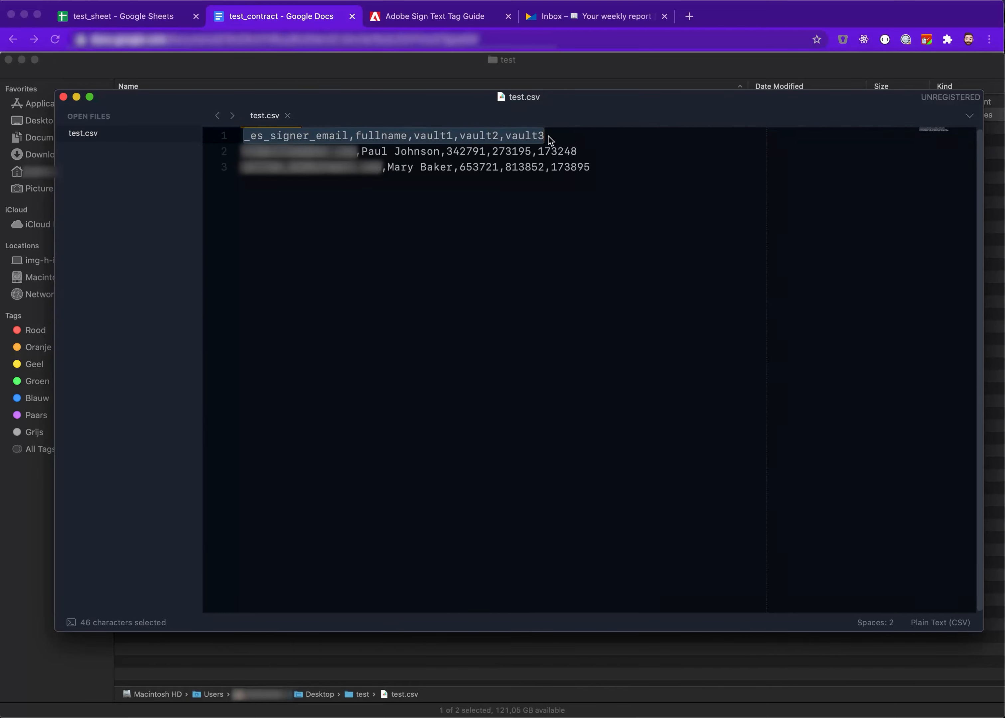
click(303, 136)
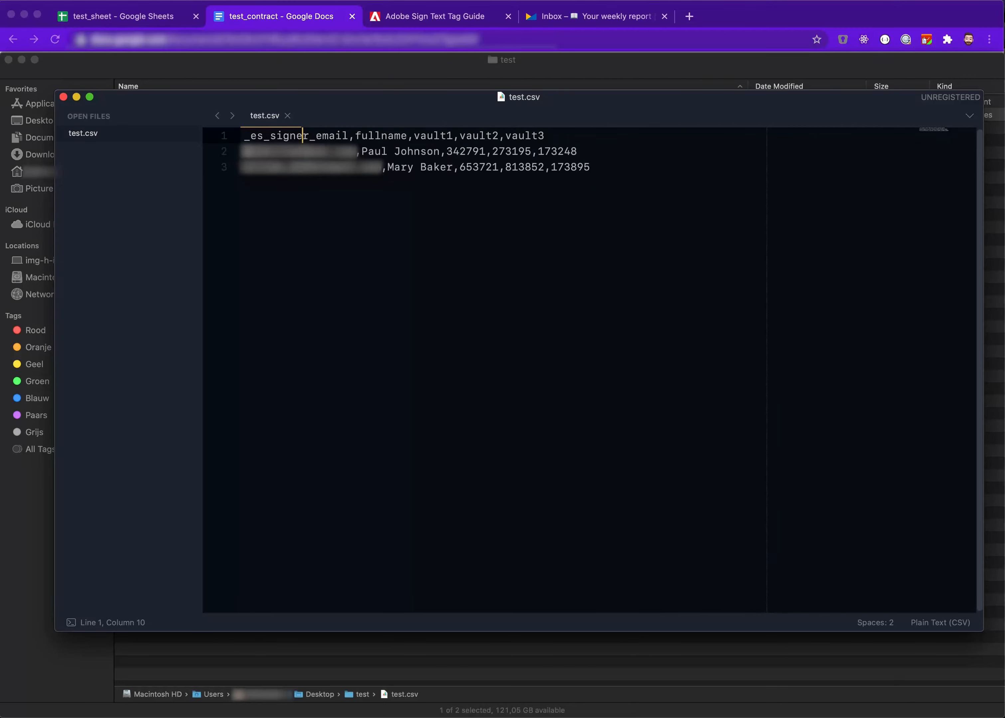
click(248, 150)
drag(243, 151, 579, 151)
click(579, 151)
drag(244, 135, 380, 135)
drag(243, 151, 290, 165)
click(291, 165)
click(377, 135)
click(413, 152)
click(439, 169)
click(482, 320)
key(super+w)
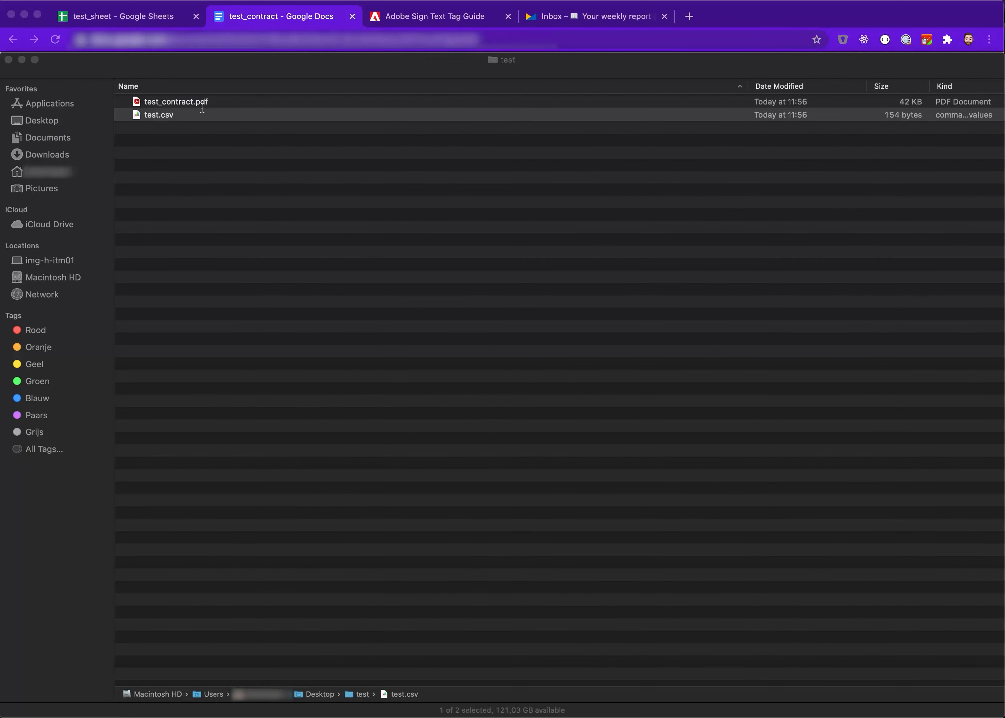
Open test_contract.pdf in Acrobat and look through the contract
click(216, 118)
double_click(163, 103)
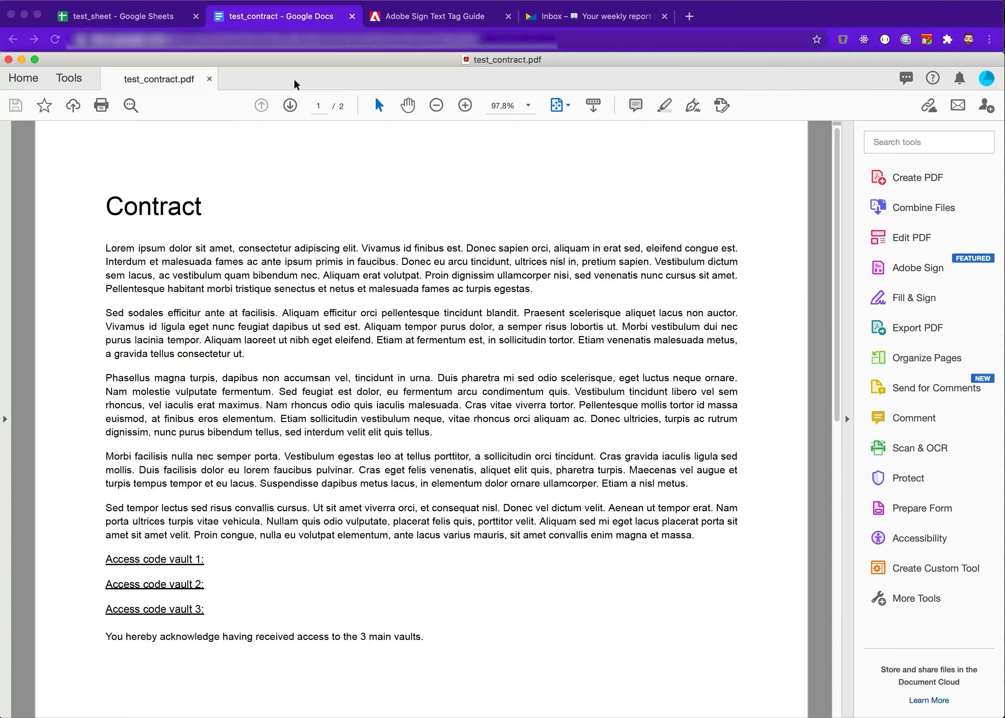
scroll(221, 538, down, 10)
scroll(220, 538, up, 10)
scroll(320, 538, down, 10)
scroll(325, 545, up, 10)
Review the text tag guide and the spreadsheet's fullname and vault column headers
click(475, 17)
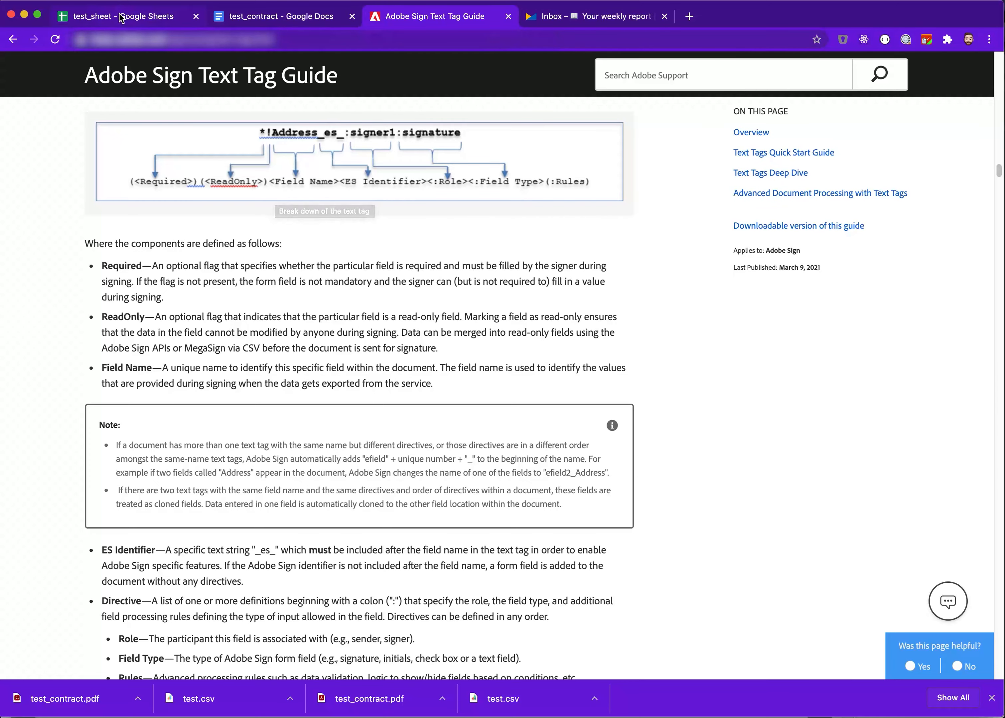
key(super+1)
click(322, 161)
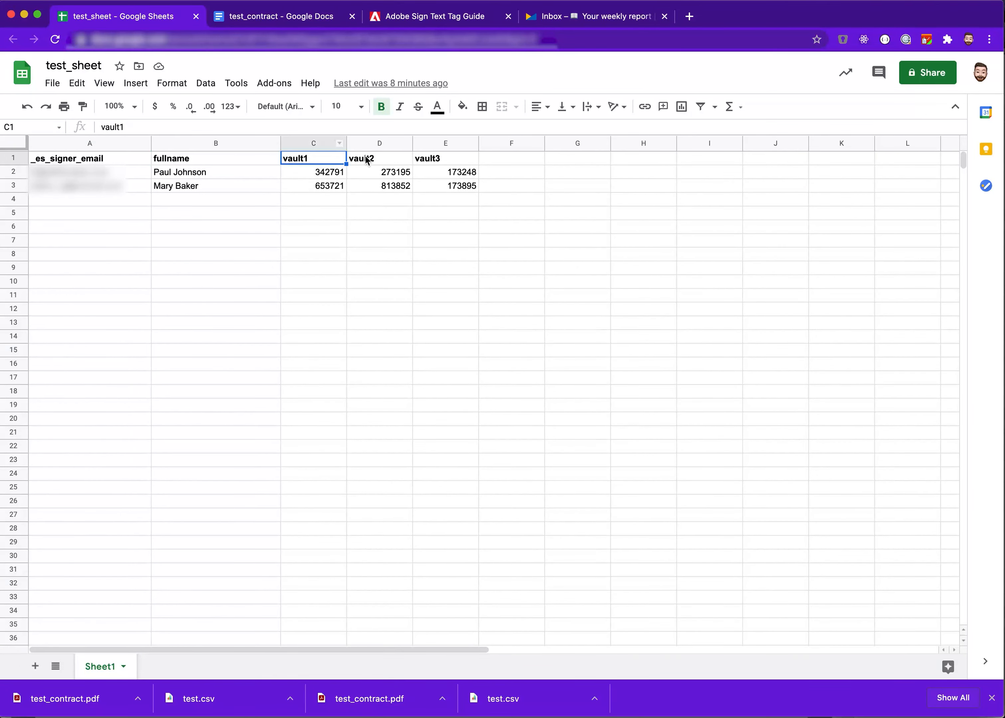
click(193, 159)
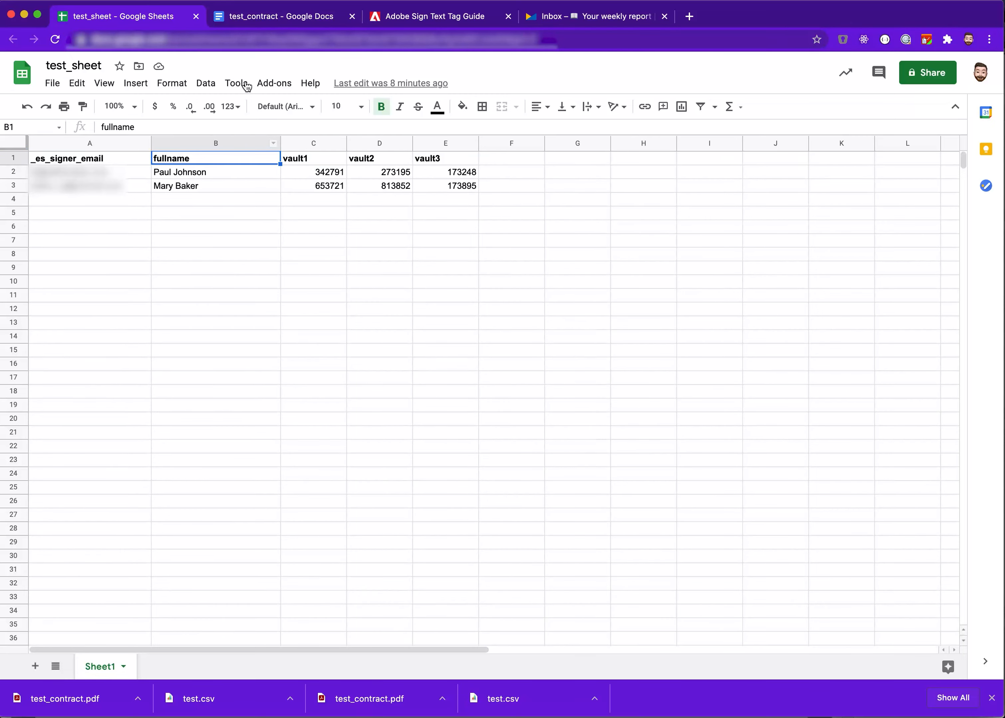
click(417, 17)
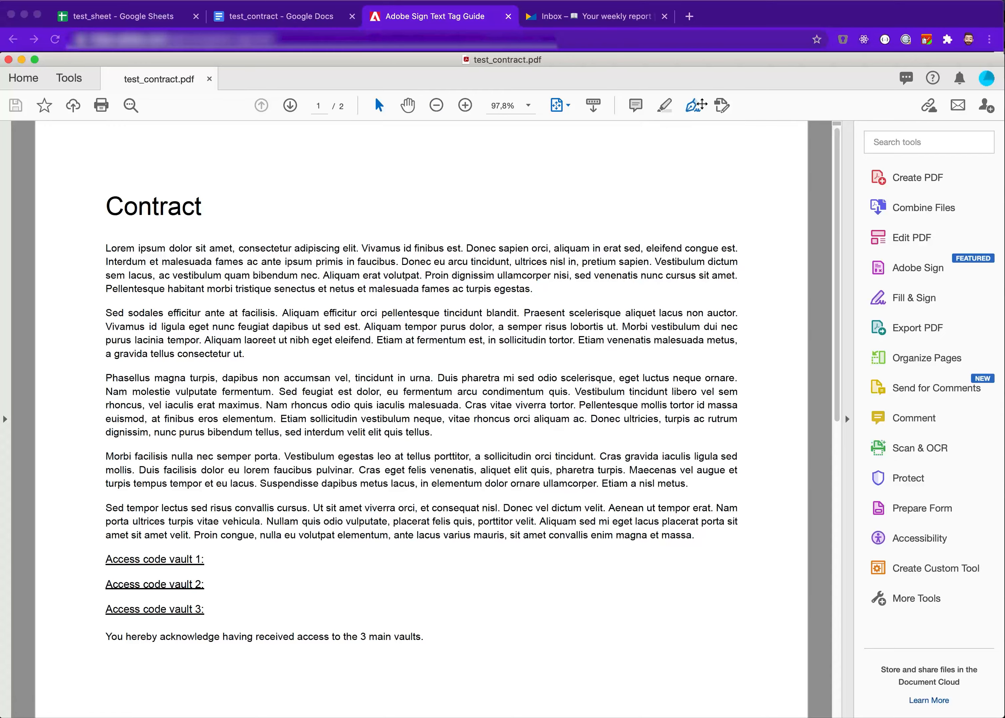
Add the text tag {{!vault1}} next to Access code vault 1 in the PDF
click(722, 106)
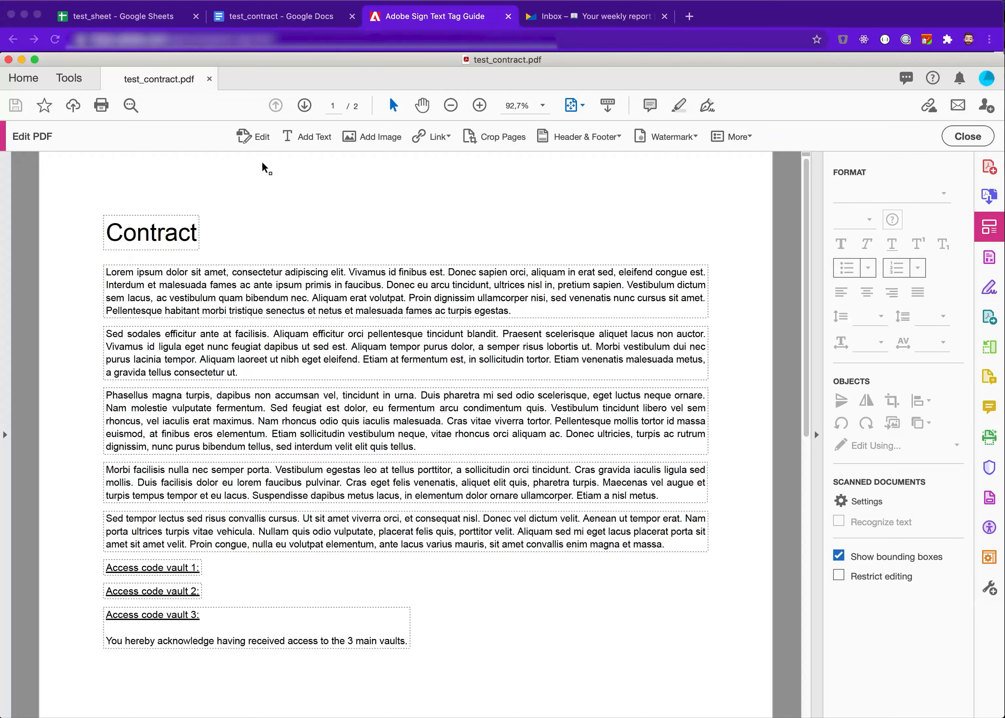
click(315, 138)
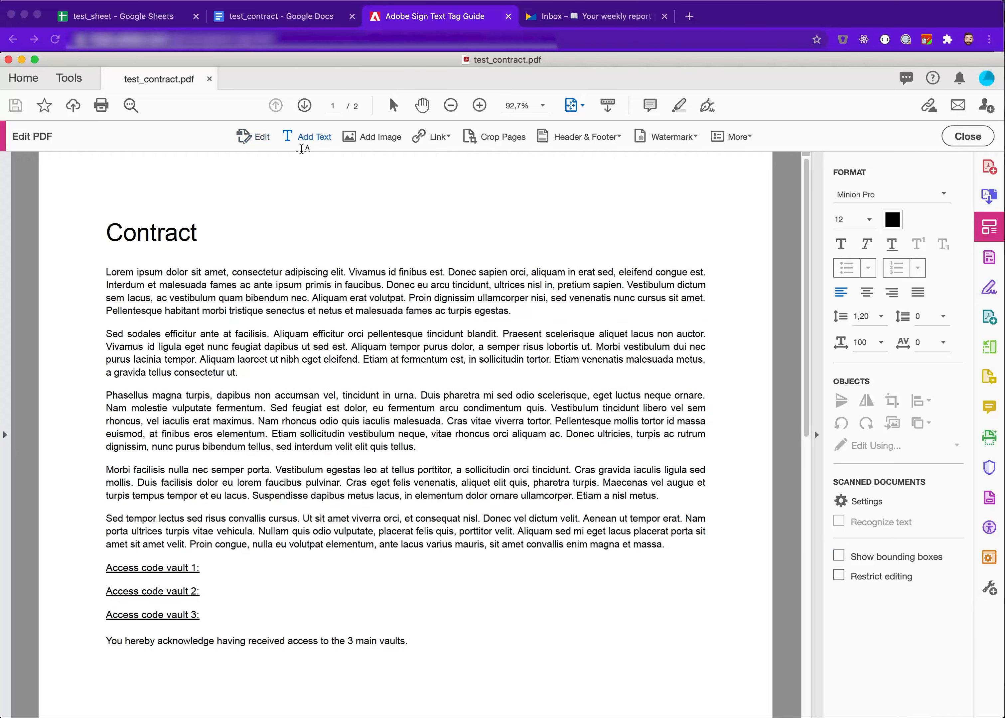
click(217, 569)
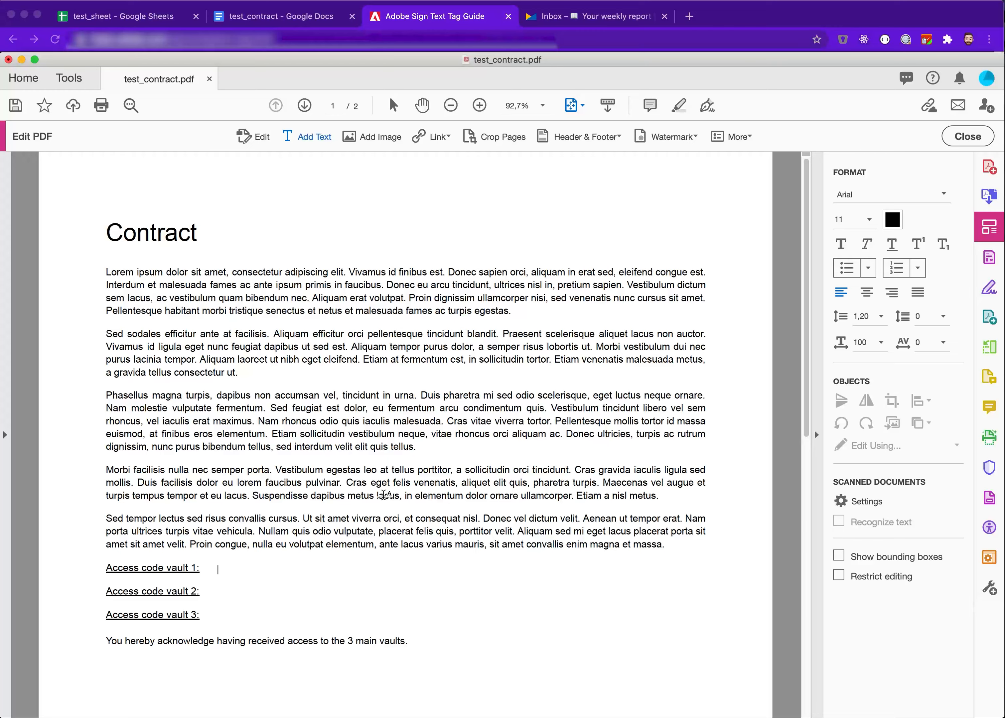
text({)
text({}})
text(!)
click(401, 17)
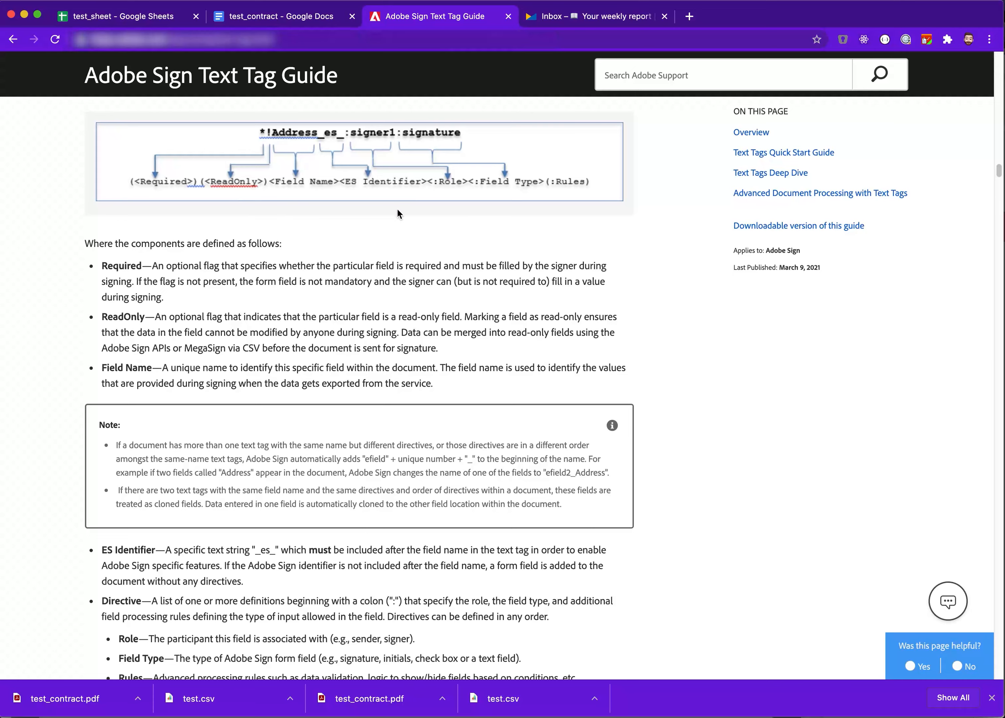
key(super+Tab)
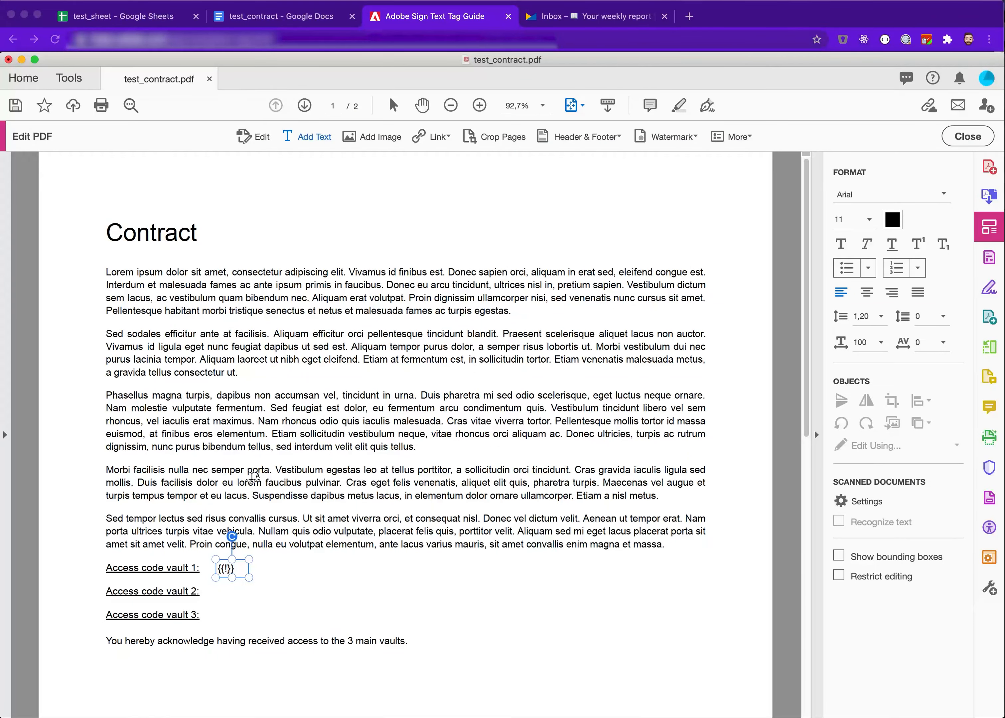
text(vault1)
Check the vault1 column header in the spreadsheet against the text tag
click(158, 16)
click(314, 162)
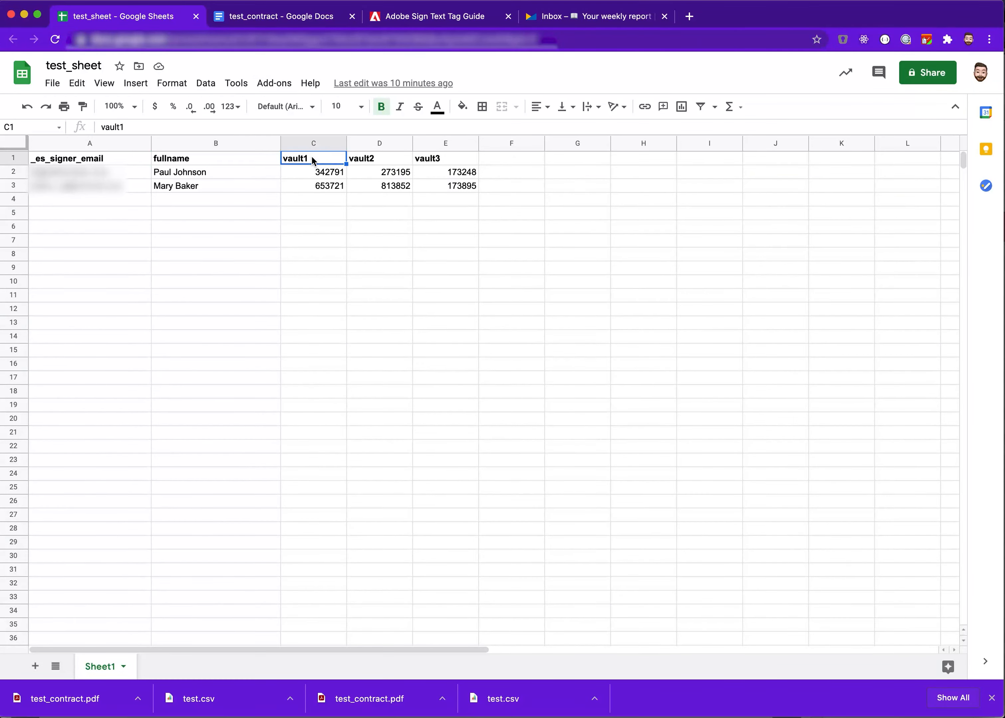
click(399, 20)
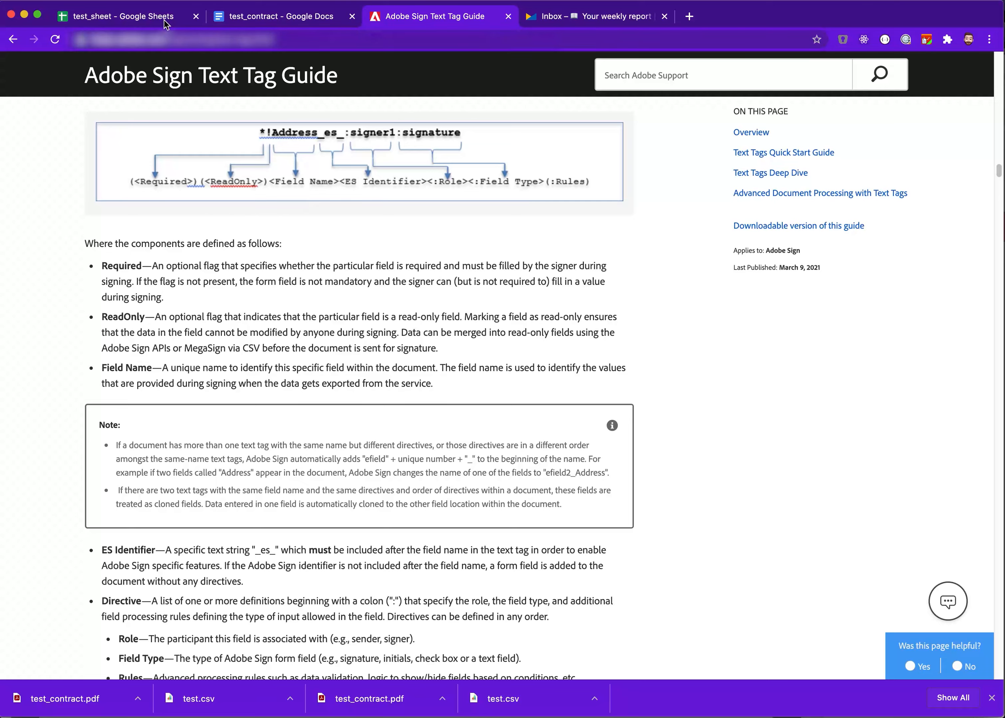
key(super+Tab)
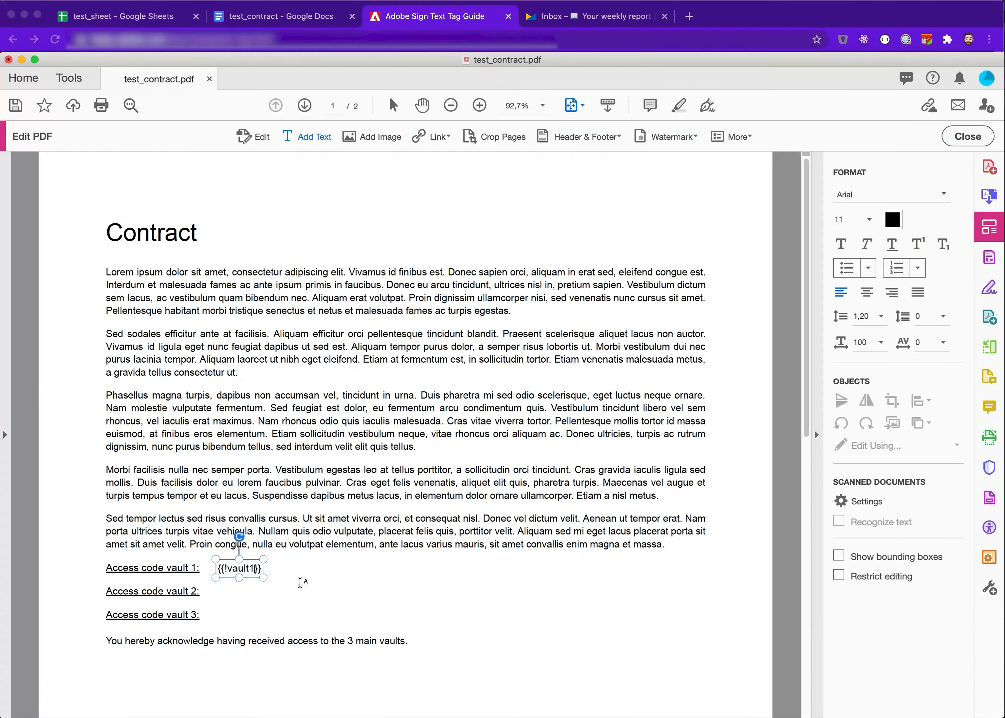
click(365, 184)
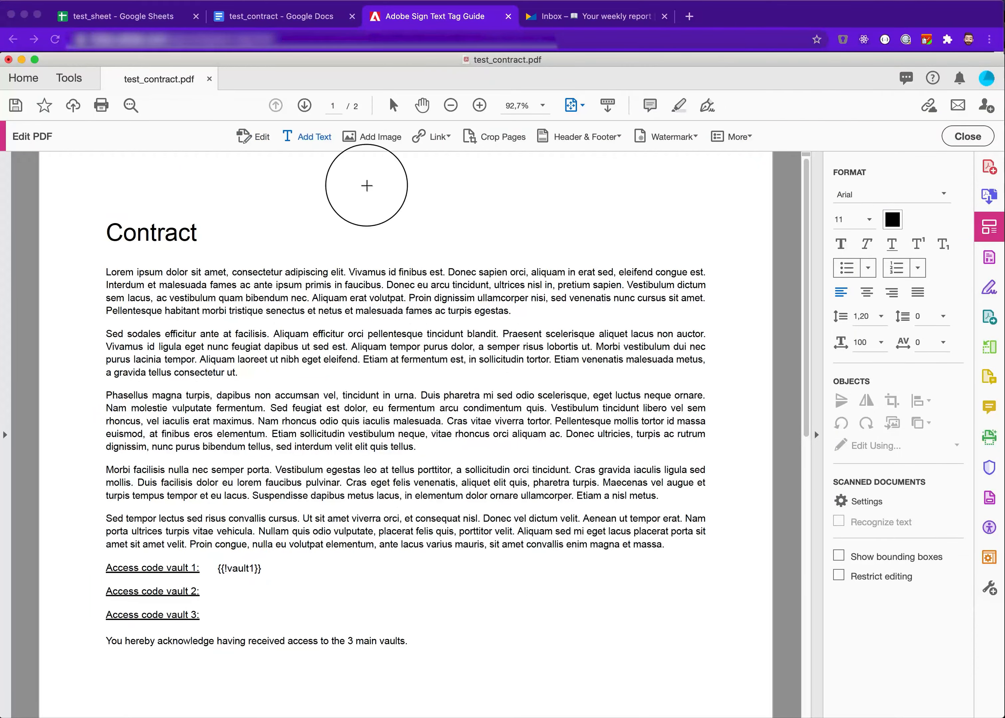
Add the text tag {{!vault2}} next to Access code vault 2
click(221, 593)
text({{!vault12)
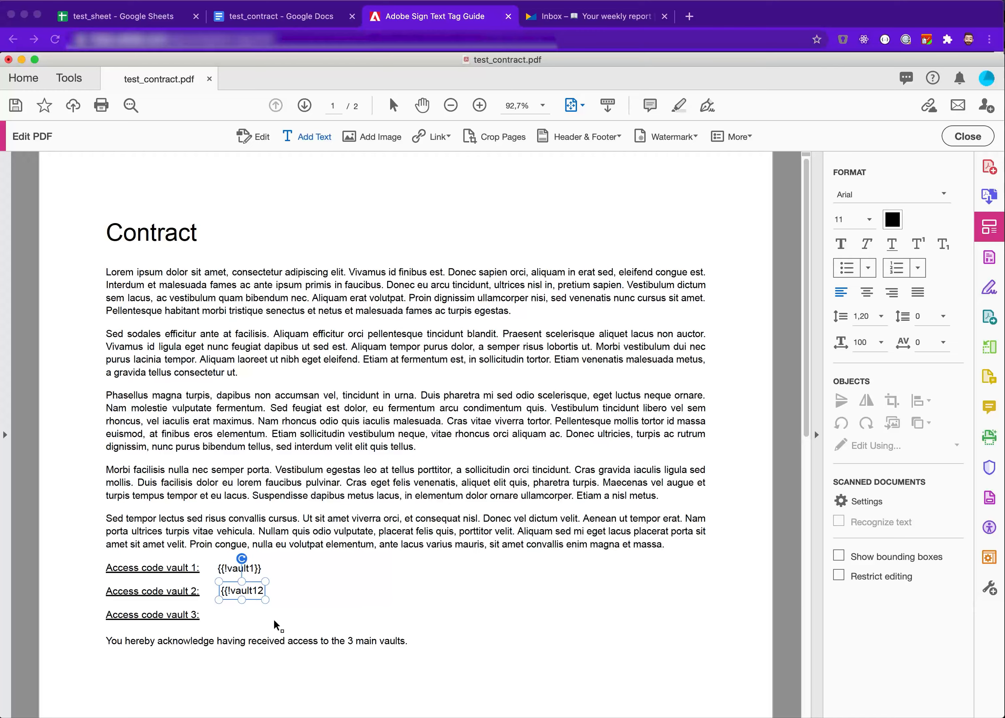
key(BackSpace)
key(BackSpace)
text(2}})
Add the text tag {{!vault3}} next to Access code vault 3
click(224, 616)
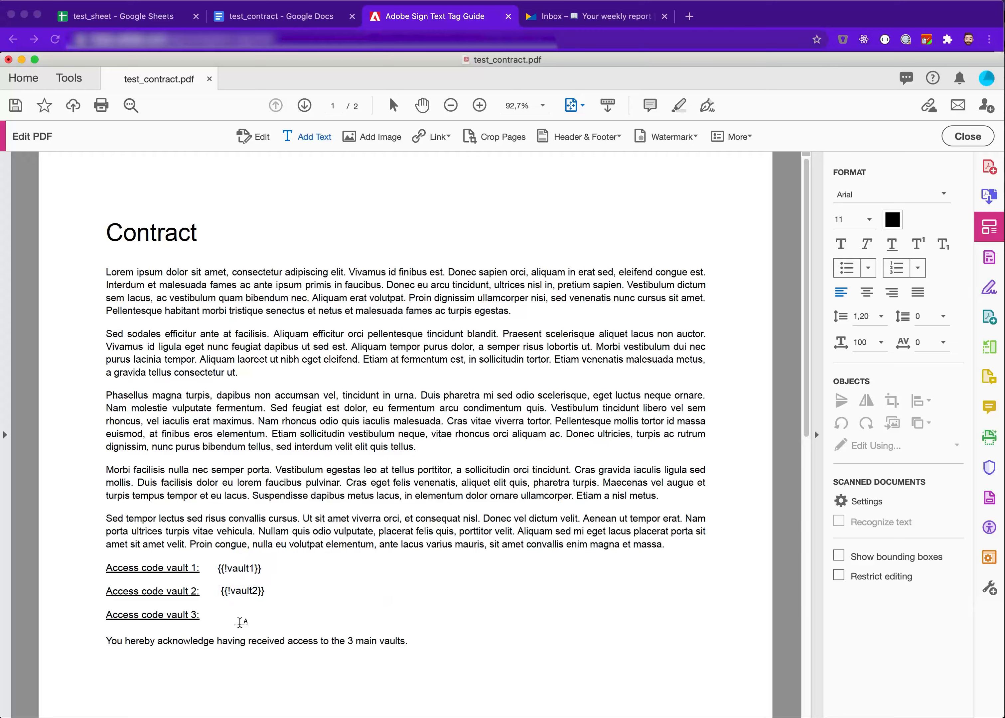
text({{!vault3}})
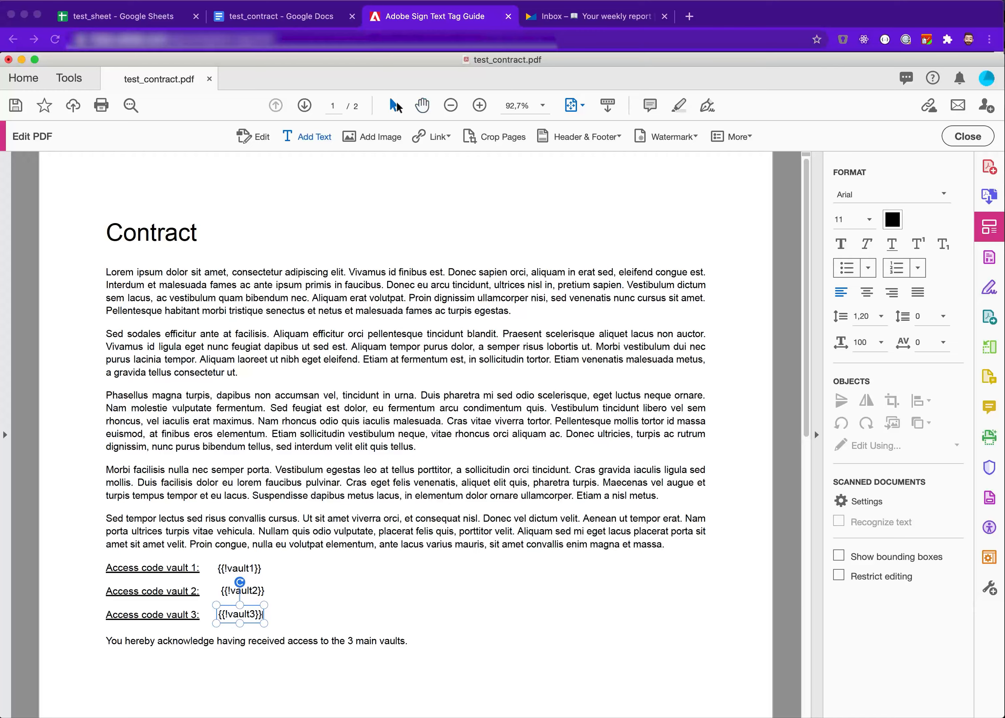
click(396, 105)
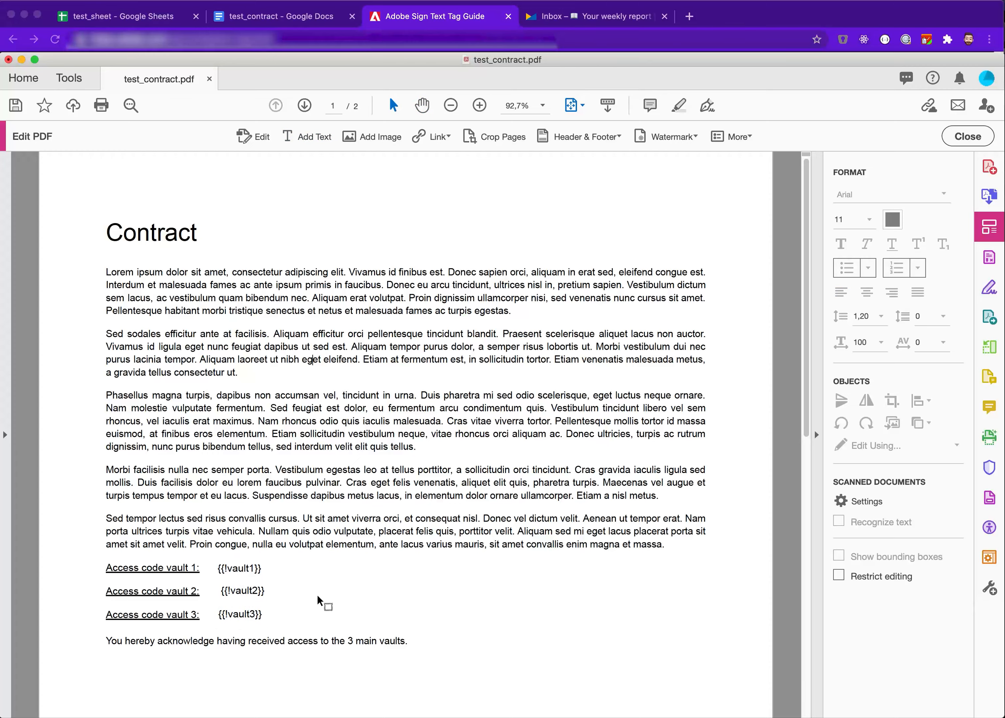
Append _es_:signer to the vault1 text tag
scroll(330, 540, down, 10)
scroll(331, 539, up, 10)
click(251, 137)
click(255, 568)
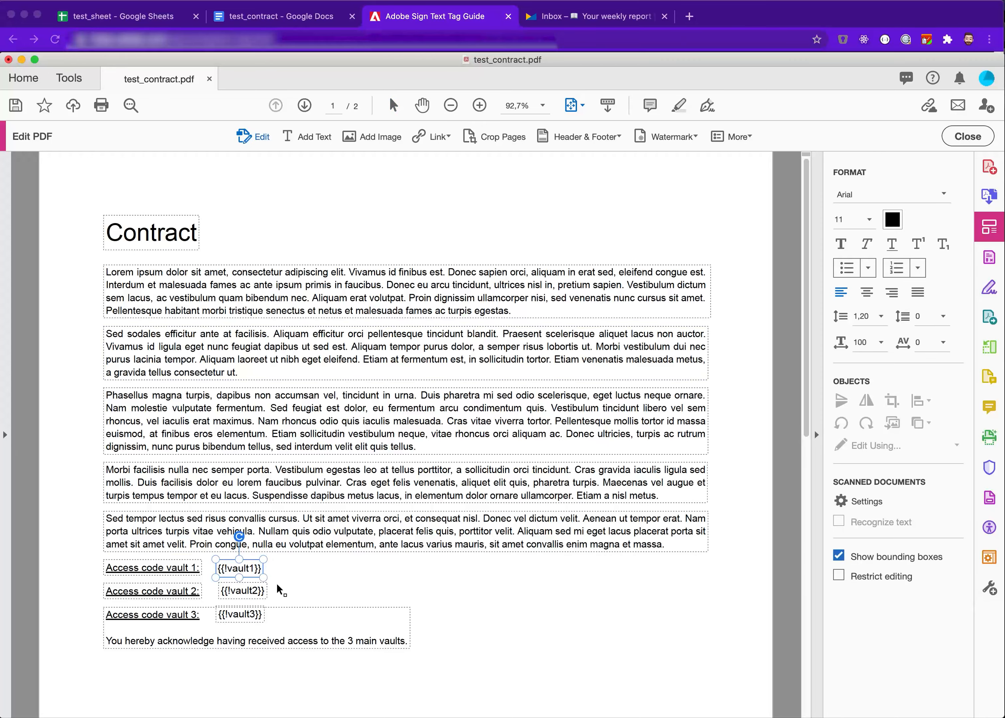
text(_es_)
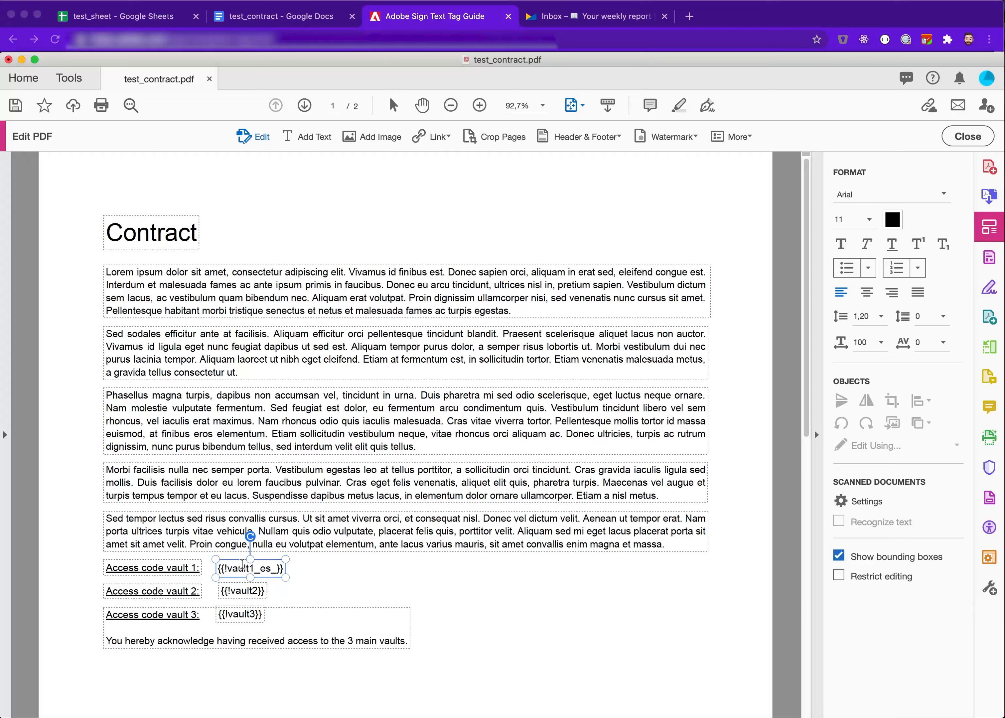
text(:signer)
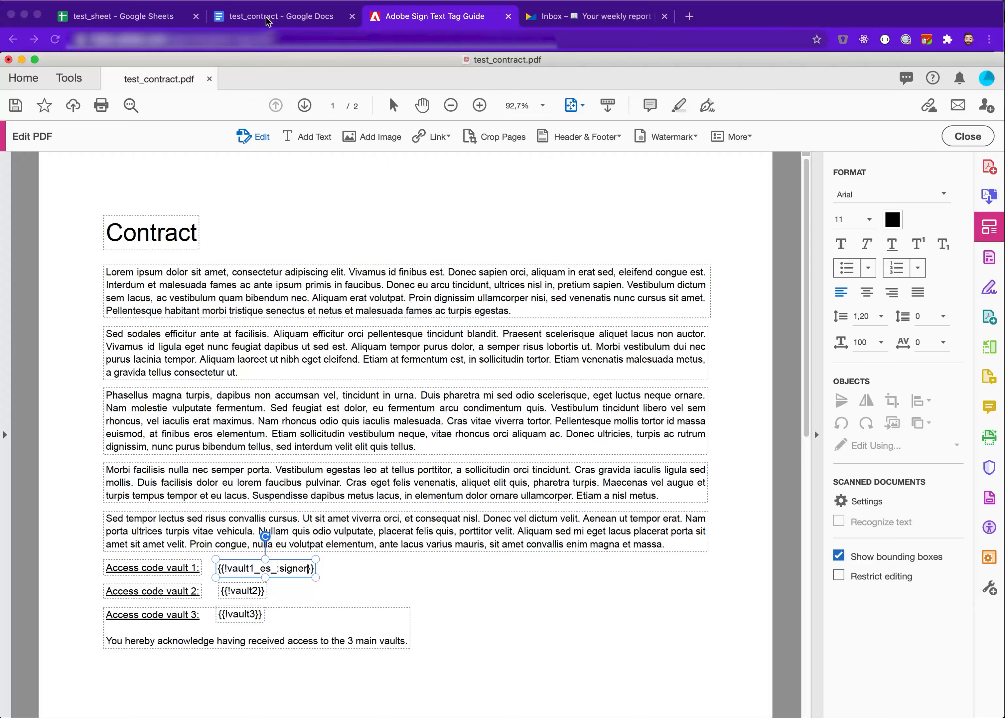
click(446, 21)
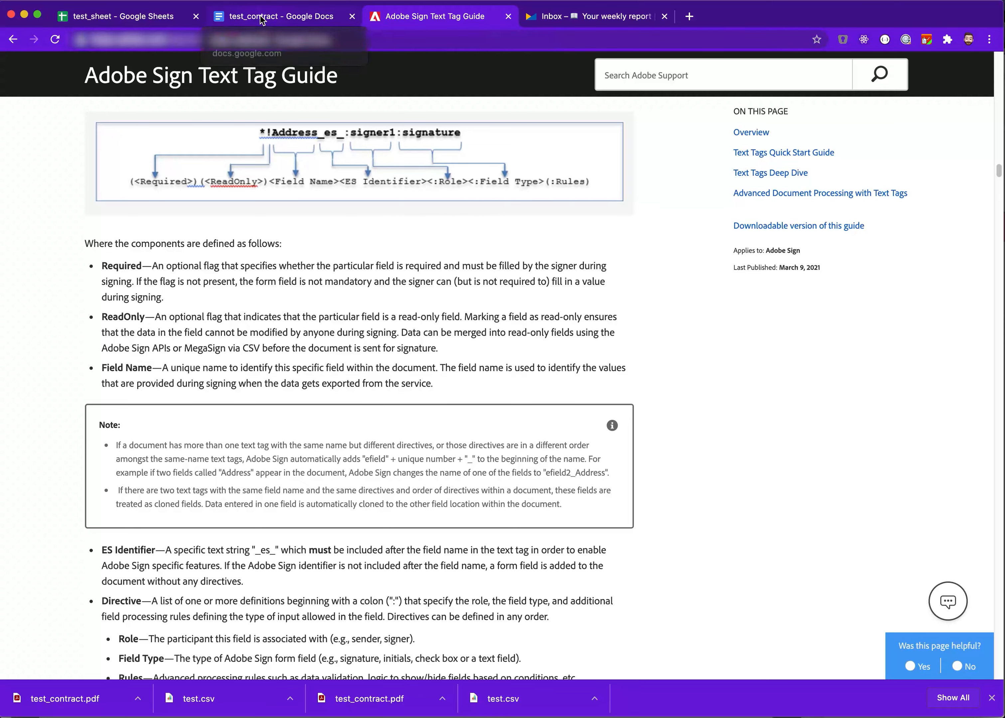
key(super+Tab)
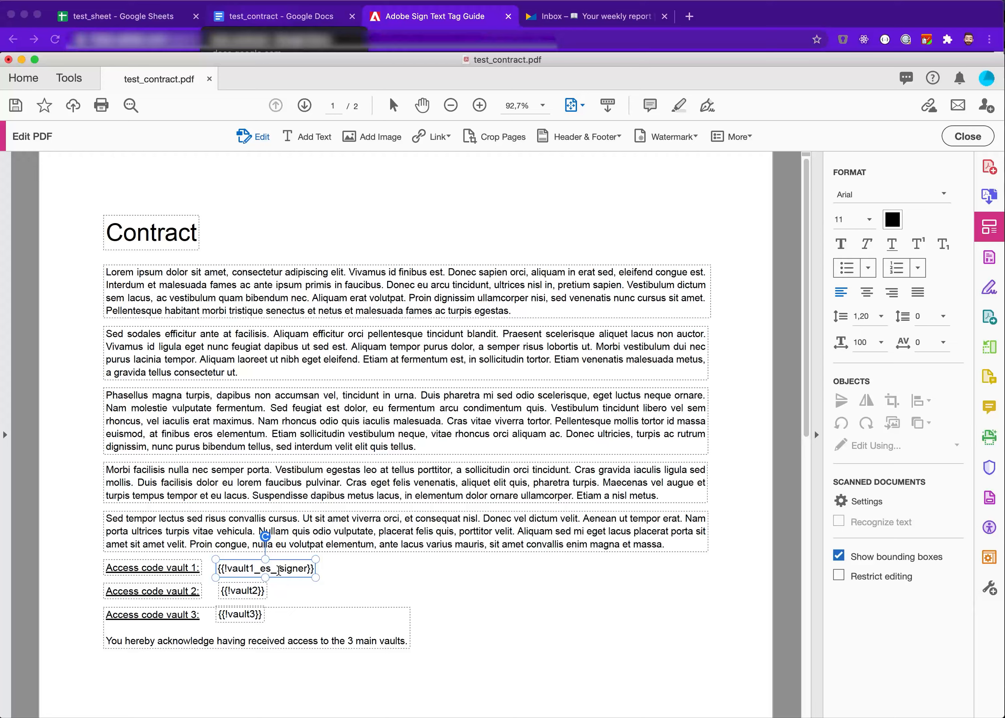
Delete _es_:signer from the vault1 text tag
drag(280, 570, 308, 570)
right_click(285, 566)
click(273, 537)
click(360, 576)
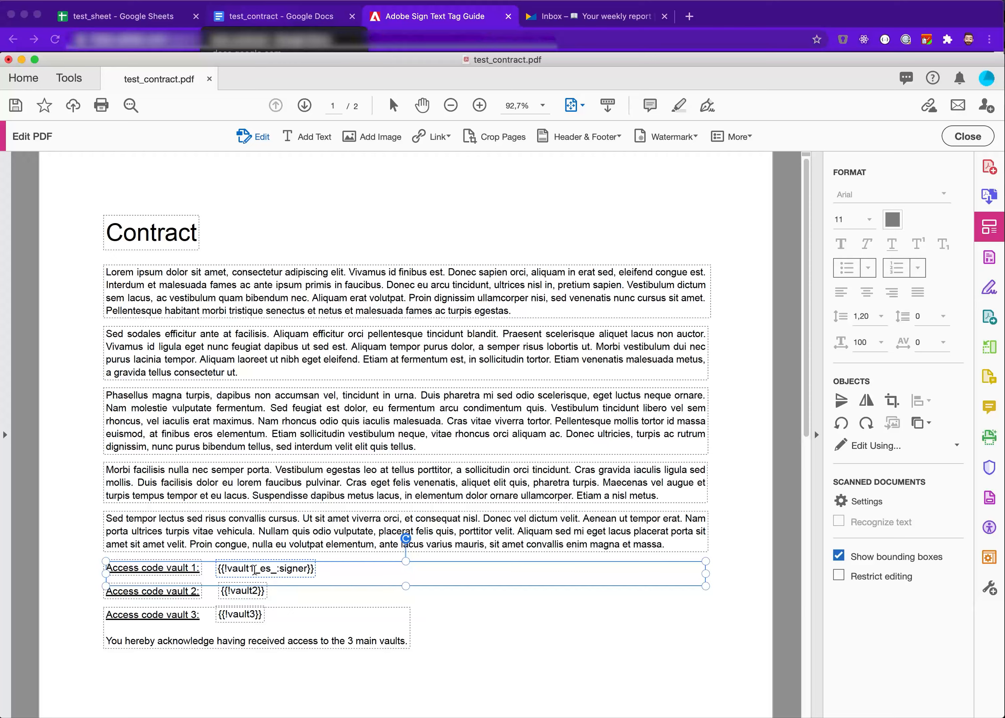
drag(253, 568, 307, 568)
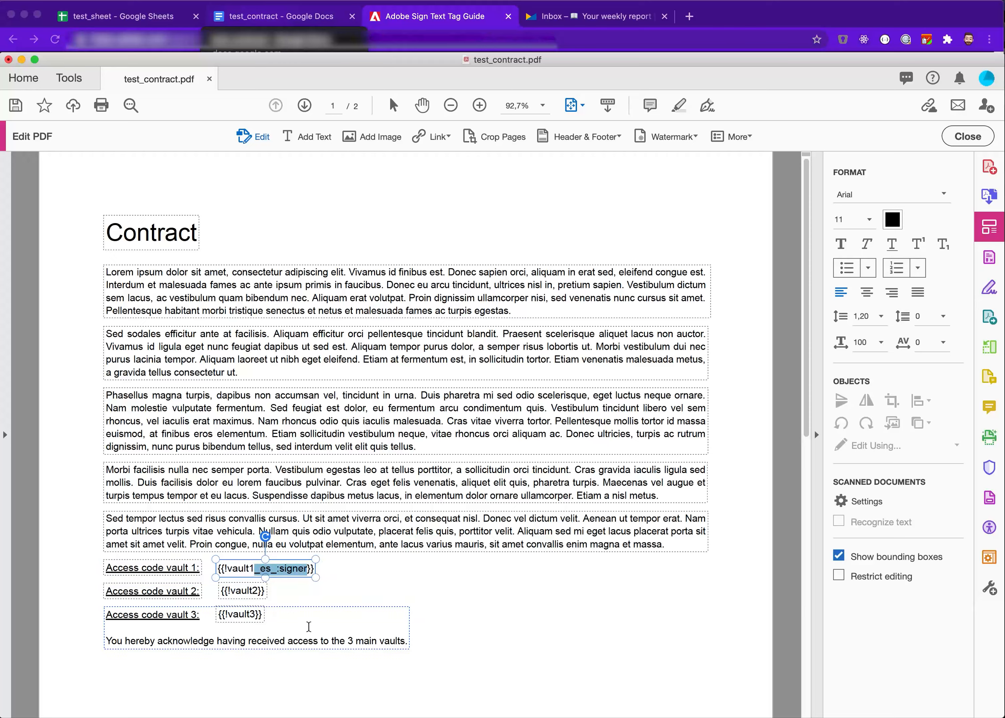
key(BackSpace)
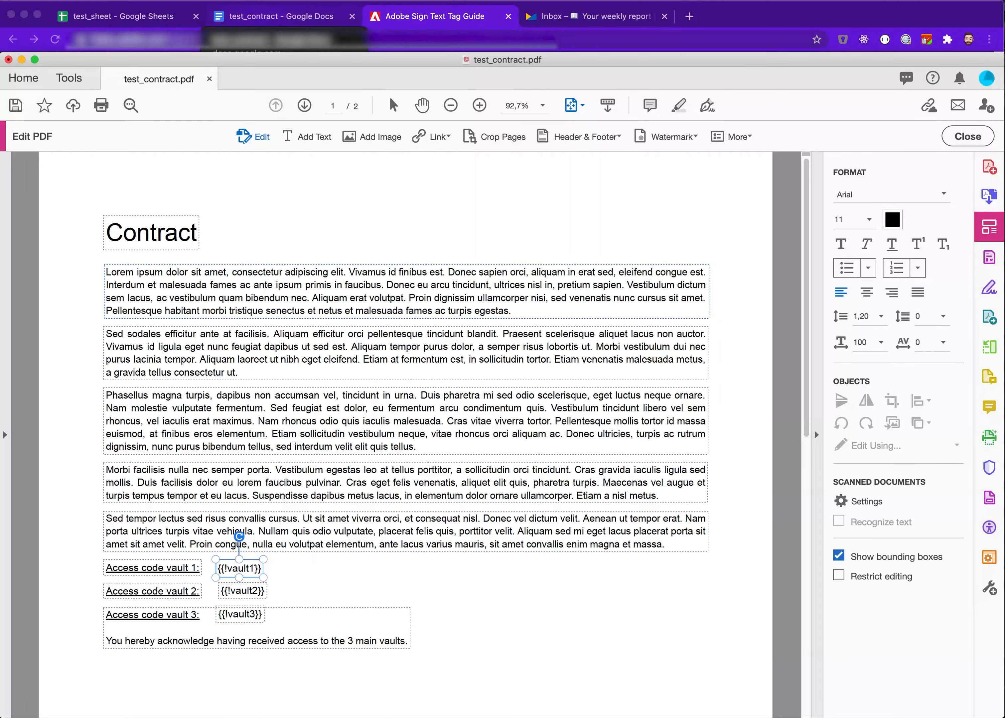
Add the text tag {{fullname}} beneath Employee: on page 2
click(394, 104)
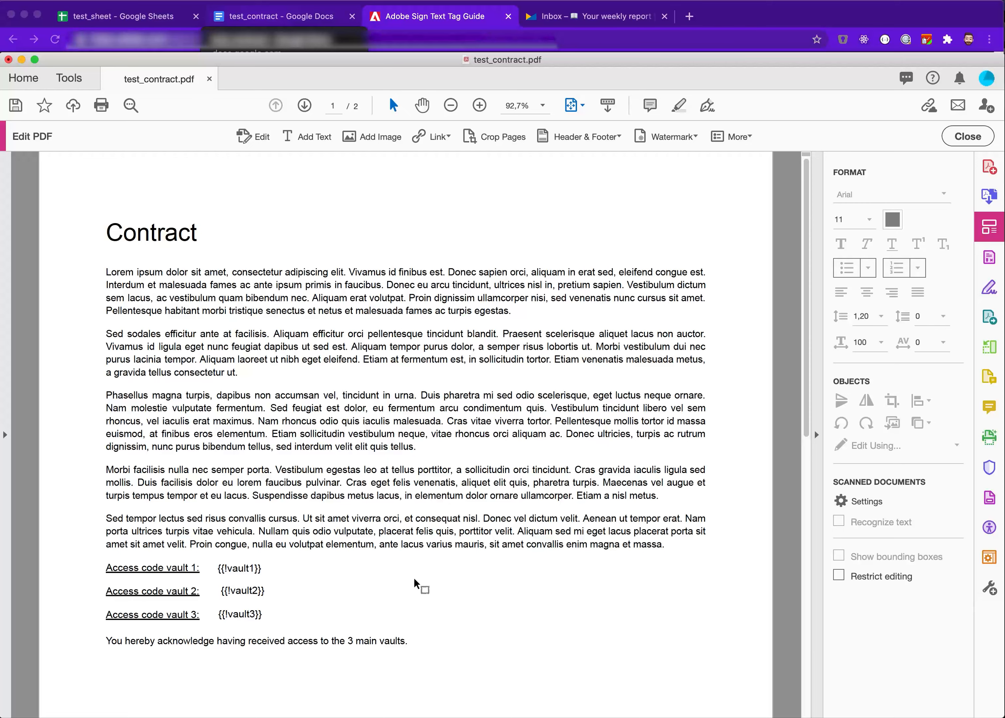
scroll(421, 558, down, 5)
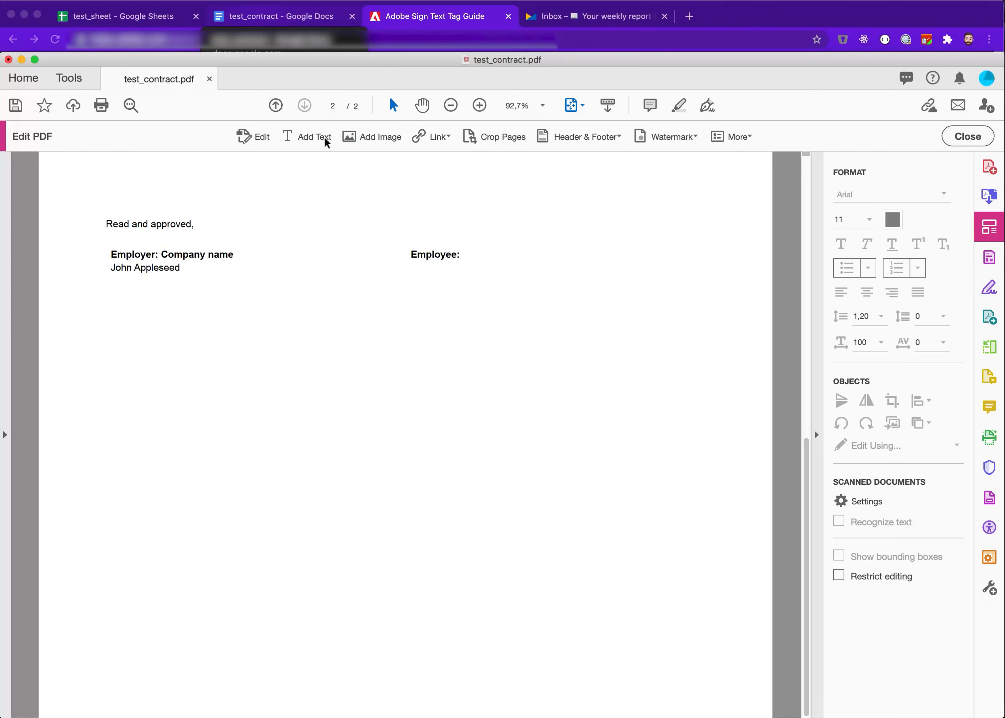
click(291, 135)
click(414, 271)
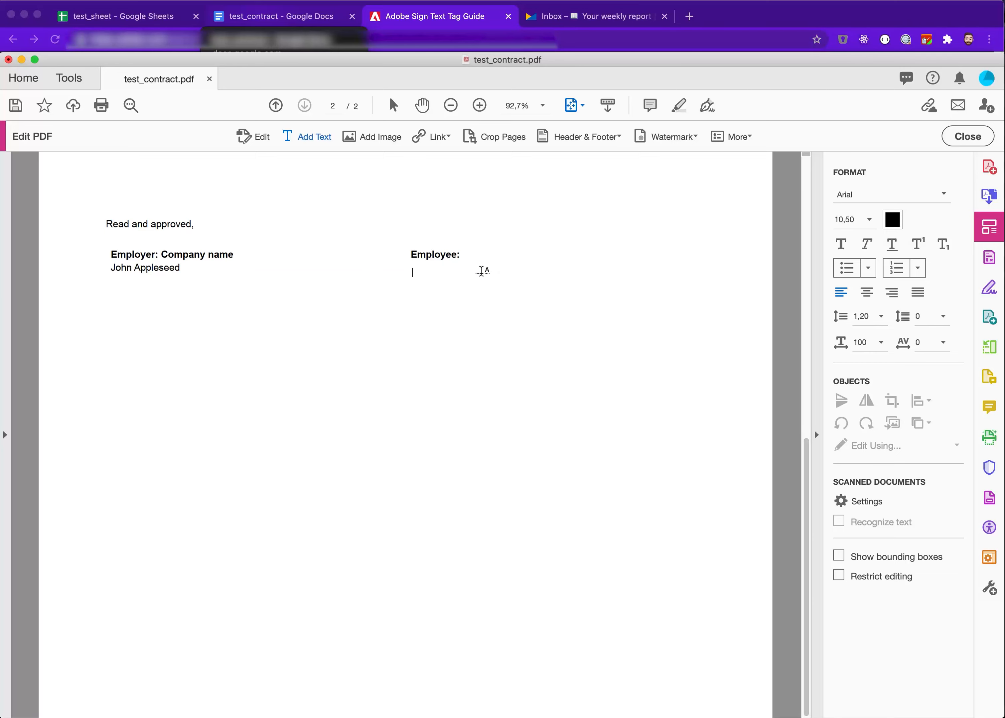
text({{}})
key(Left)
text(full)
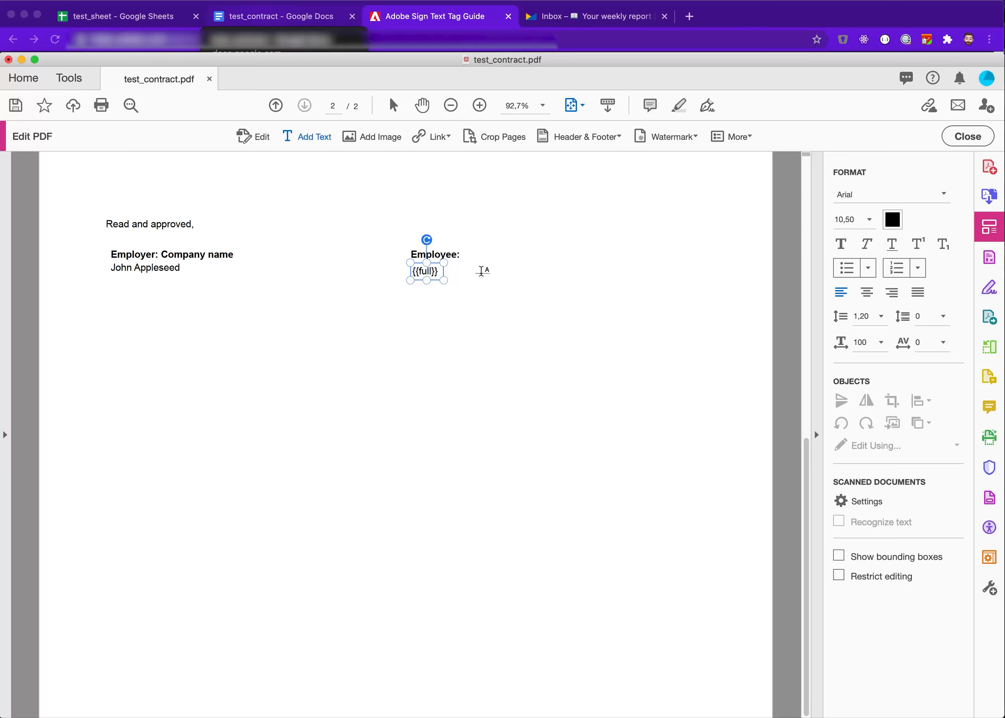
text(name)
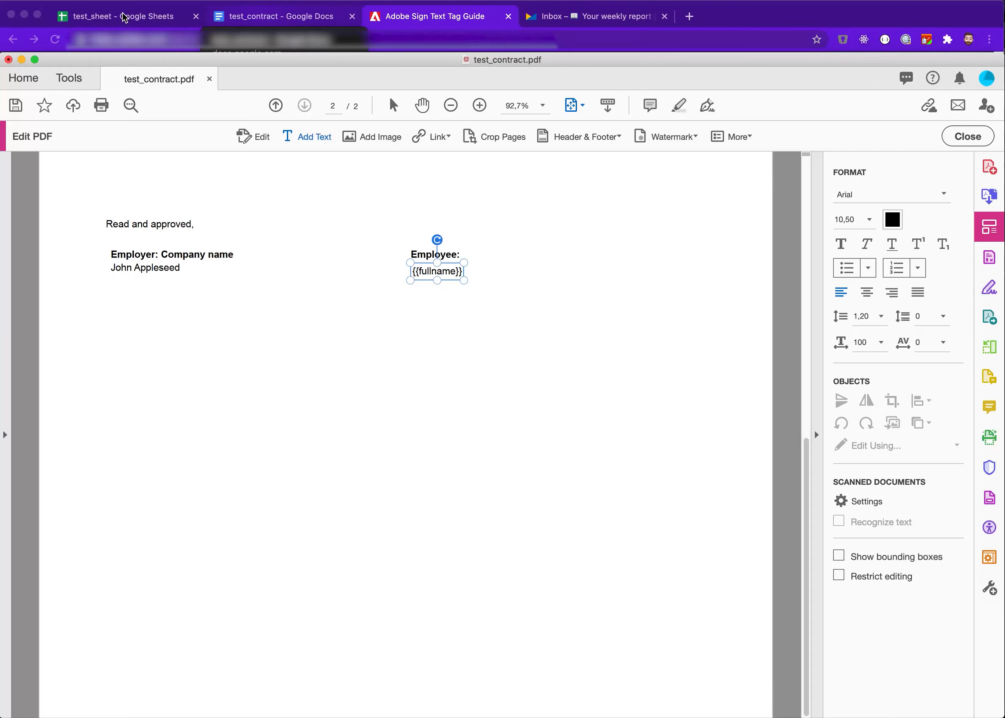
Make the full-name tag required by changing it to {{*fullname}}, checking the sheet columns and tag guide
click(125, 18)
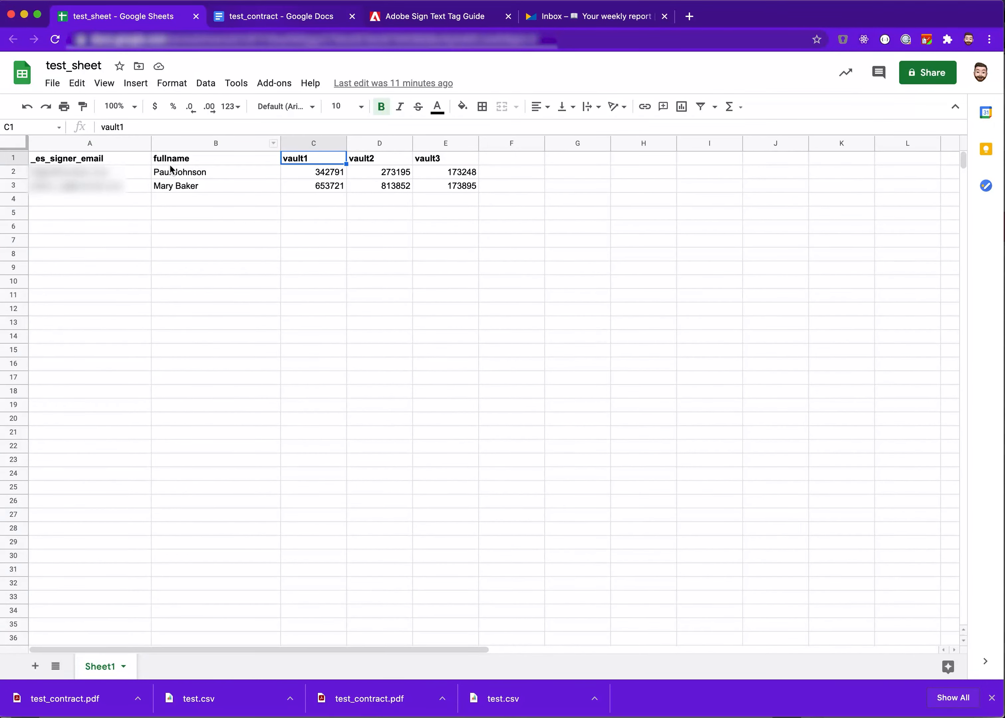
click(423, 18)
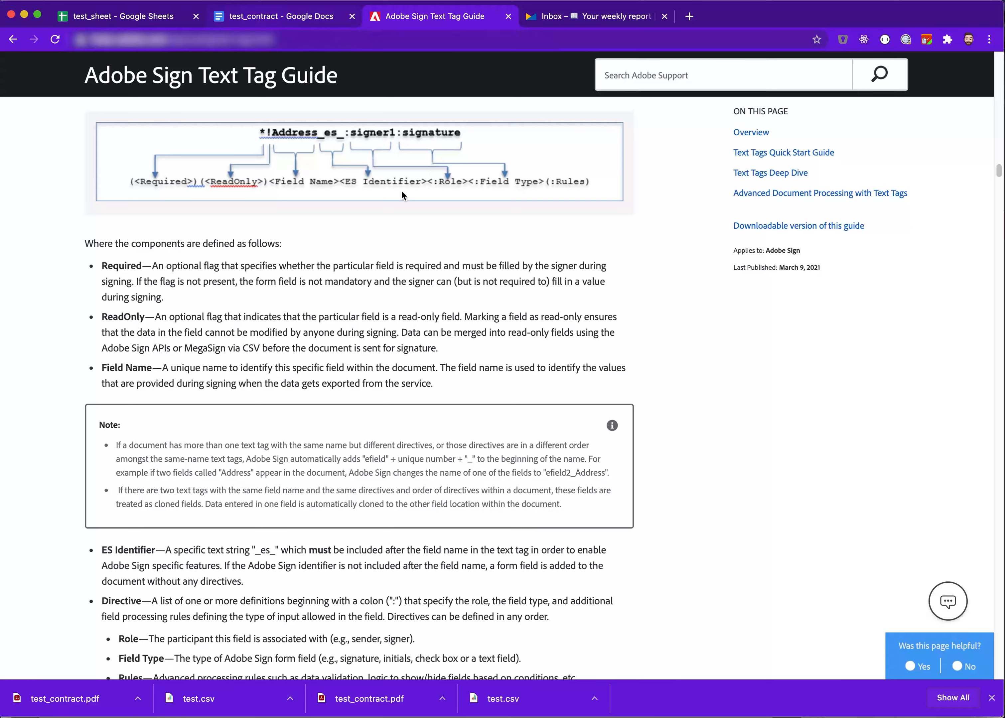
key(super+Tab)
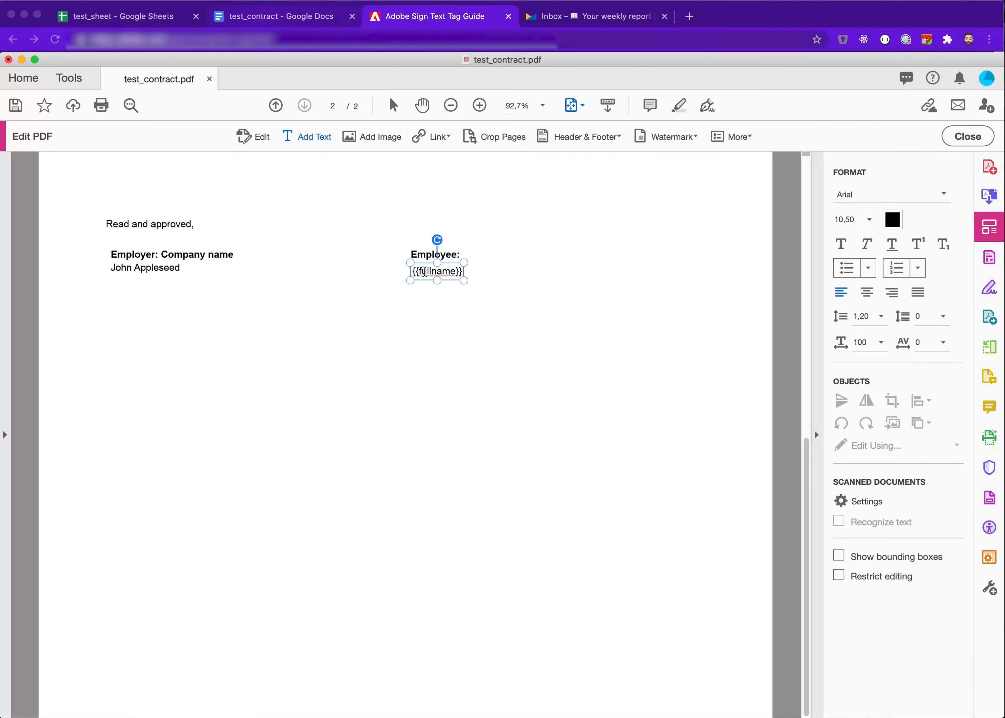
click(424, 271)
text(*)
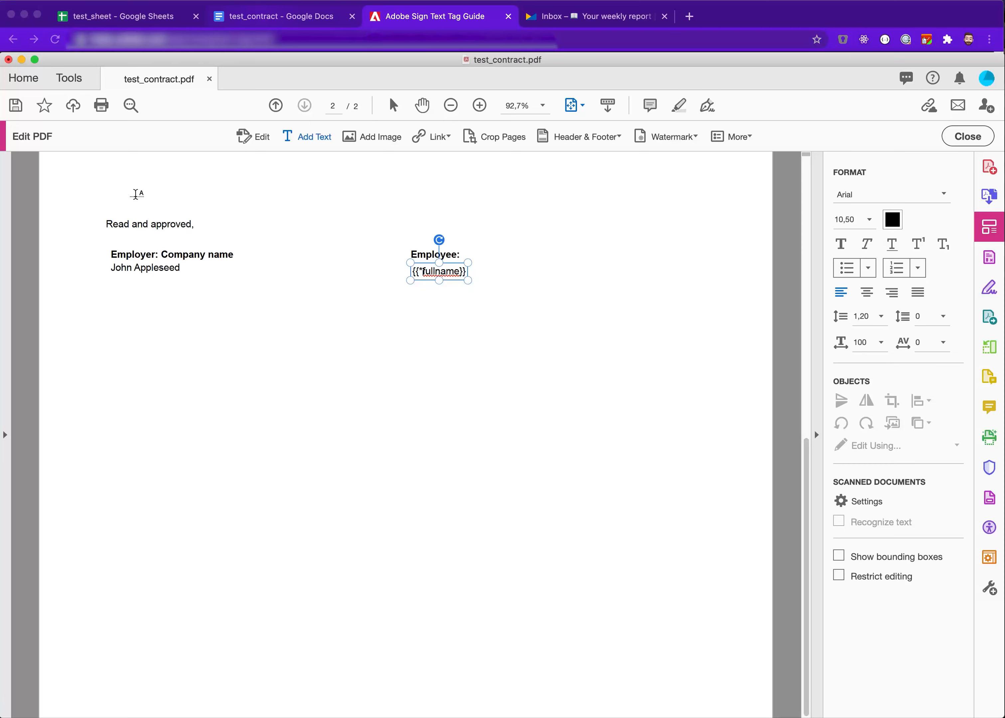
click(393, 105)
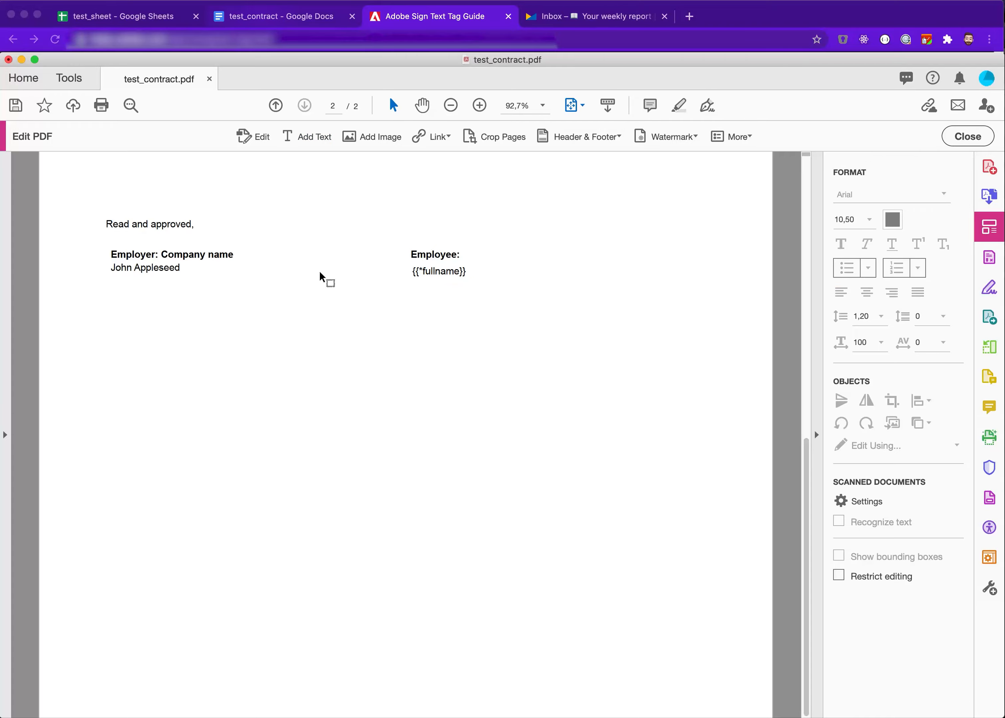
Save the edited contract PDF
scroll(296, 351, up, 15)
scroll(296, 351, down, 15)
scroll(296, 350, up, 15)
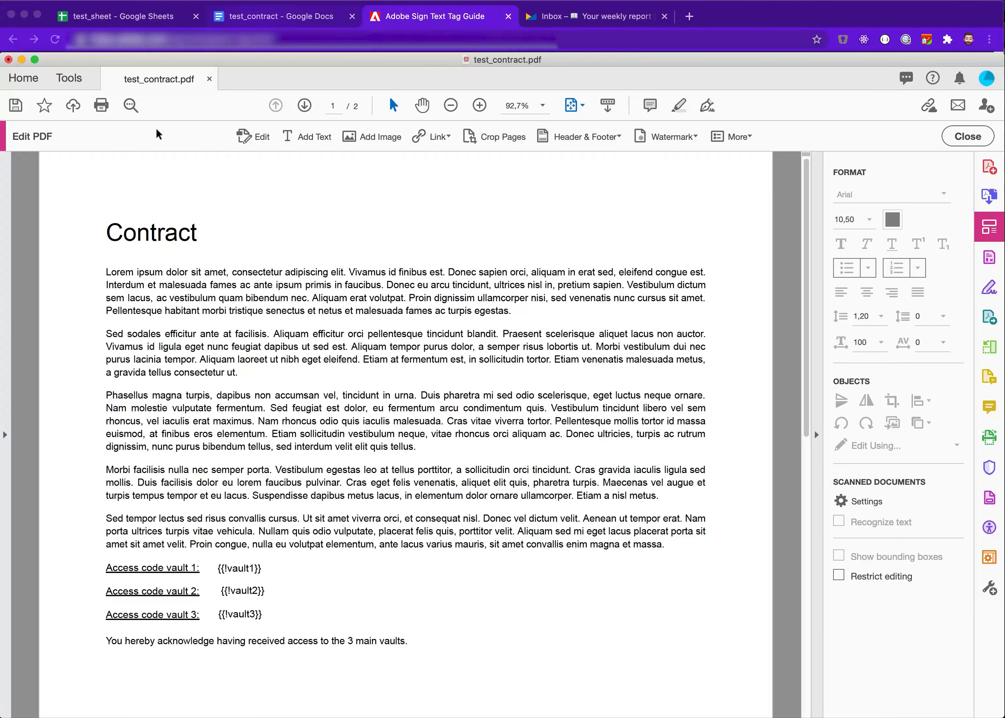
key(super+s)
scroll(415, 556, down, 15)
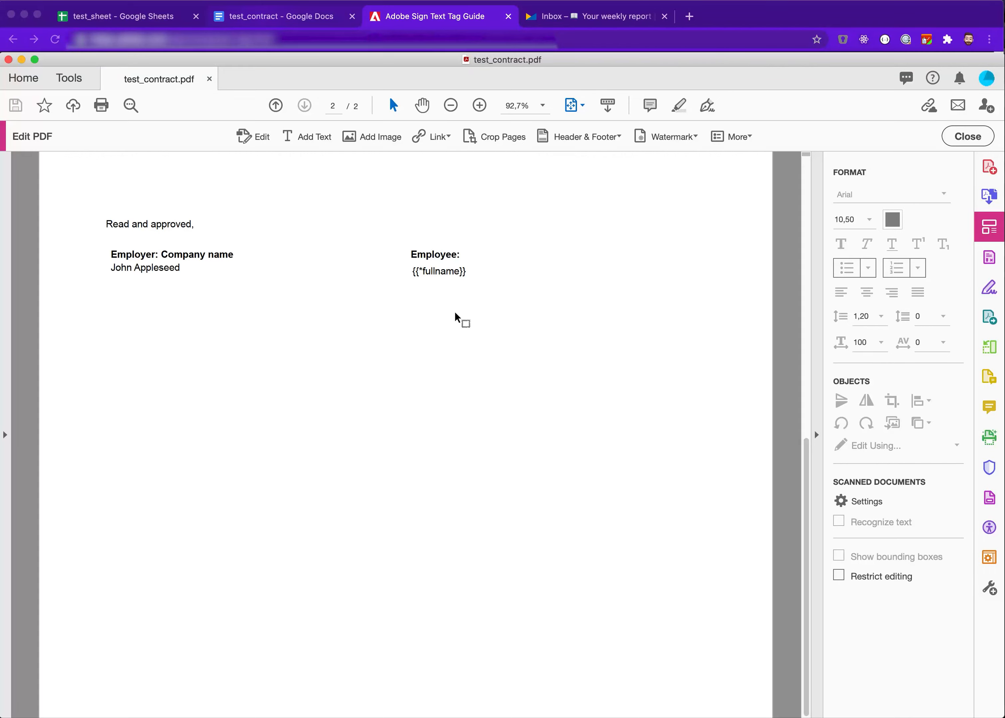
scroll(455, 314, up, 15)
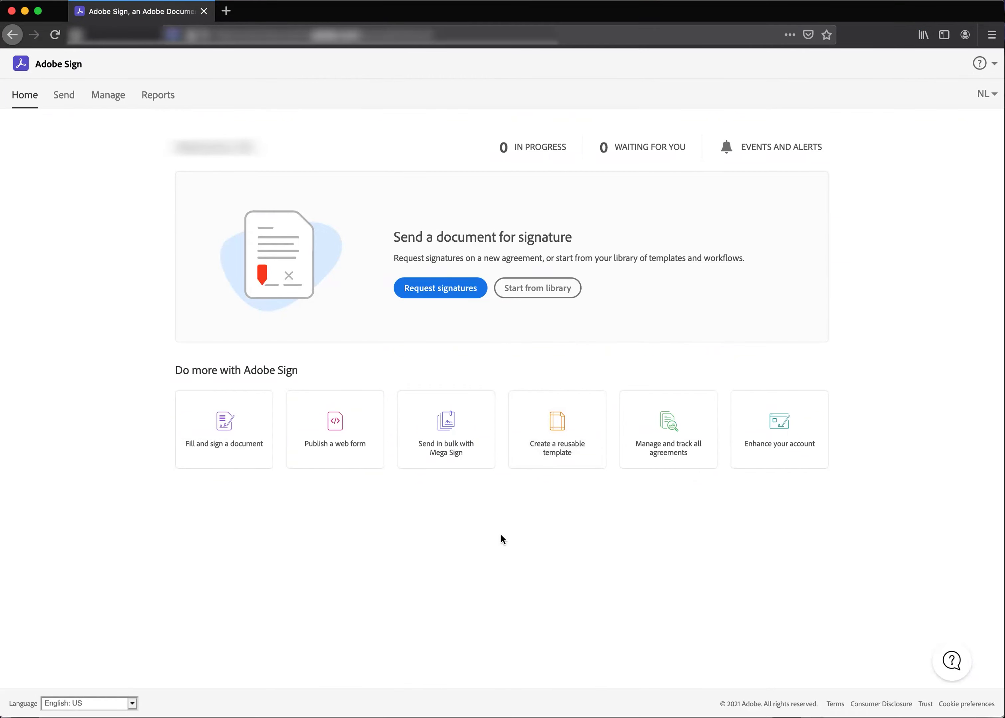
Start a Mega Sign bulk send and upload test.csv as the recipient list
click(447, 421)
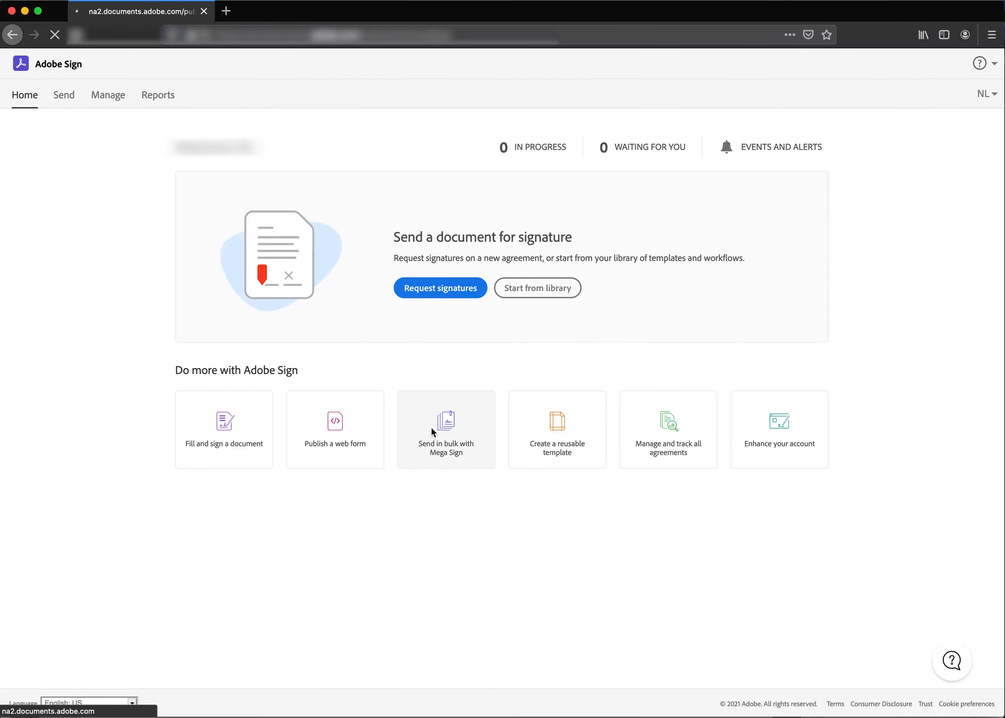
click(337, 234)
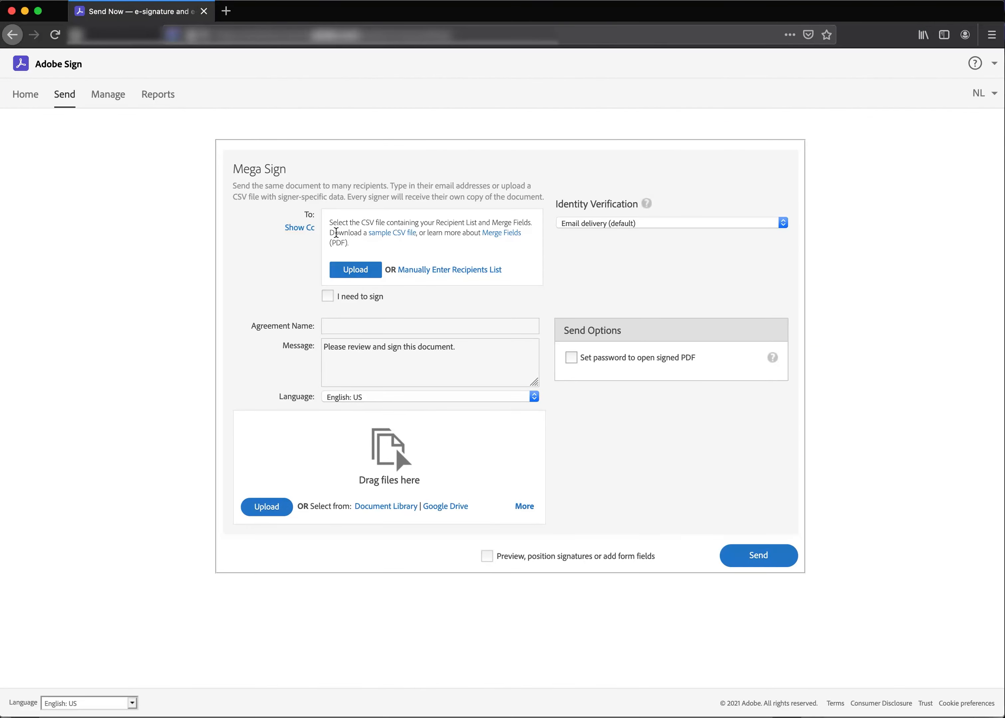
click(348, 275)
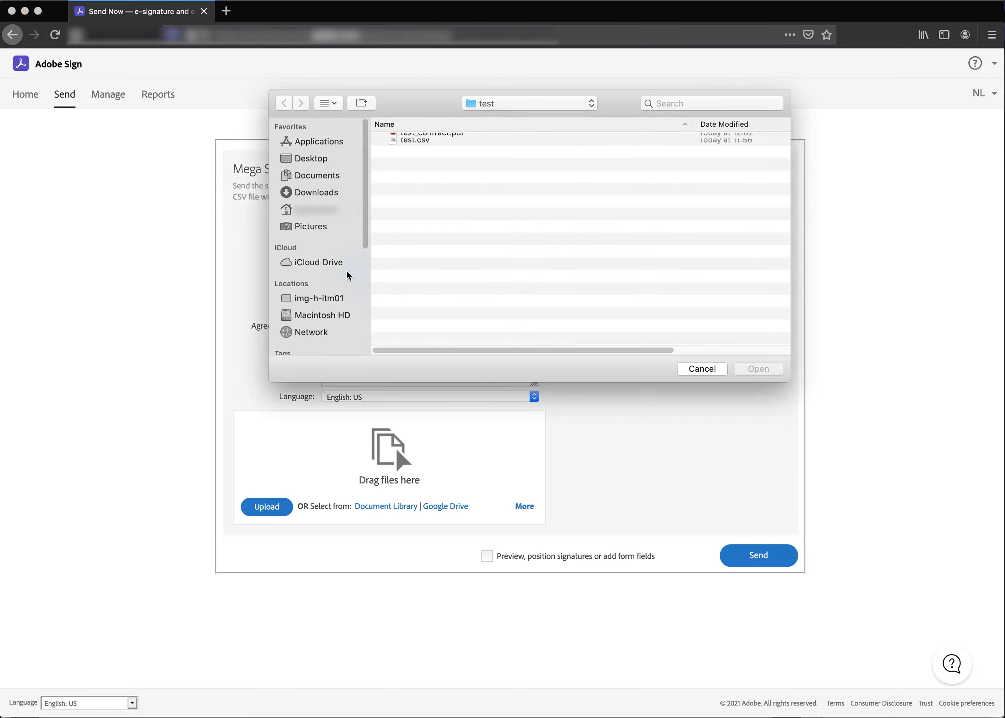
click(415, 153)
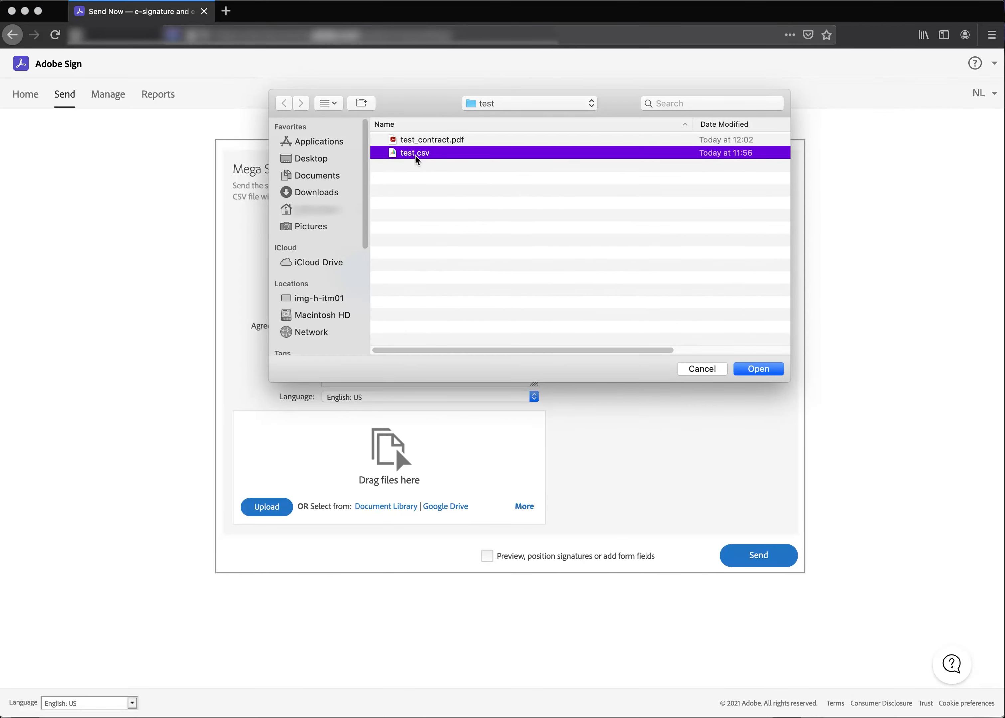
click(770, 370)
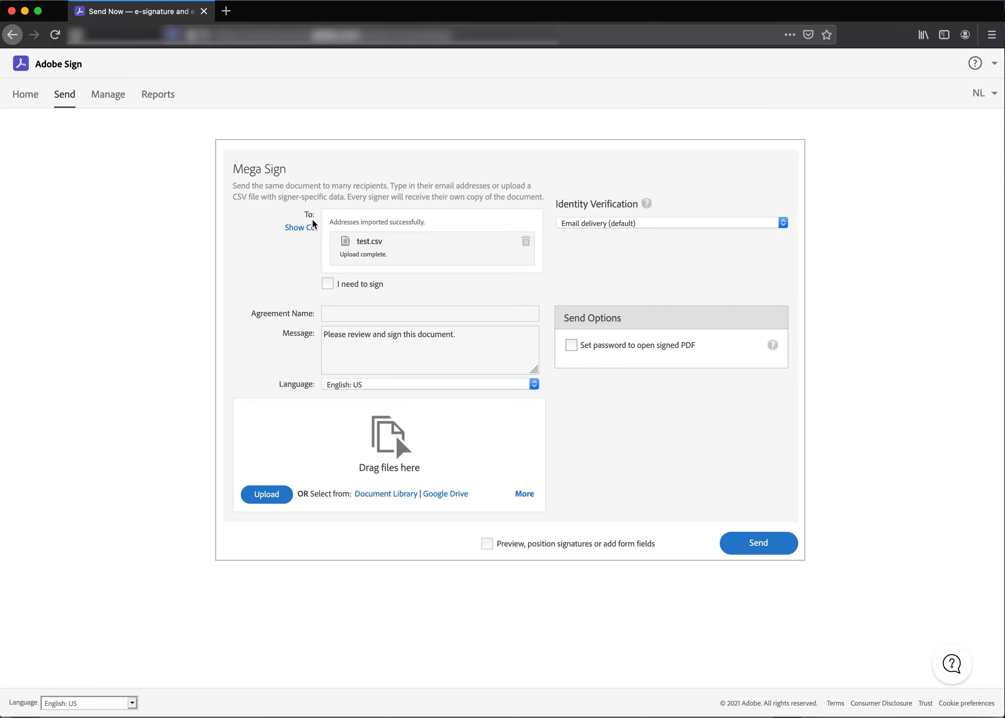
Upload test_contract.pdf as the document for the Mega Sign agreement
key(super+Tab)
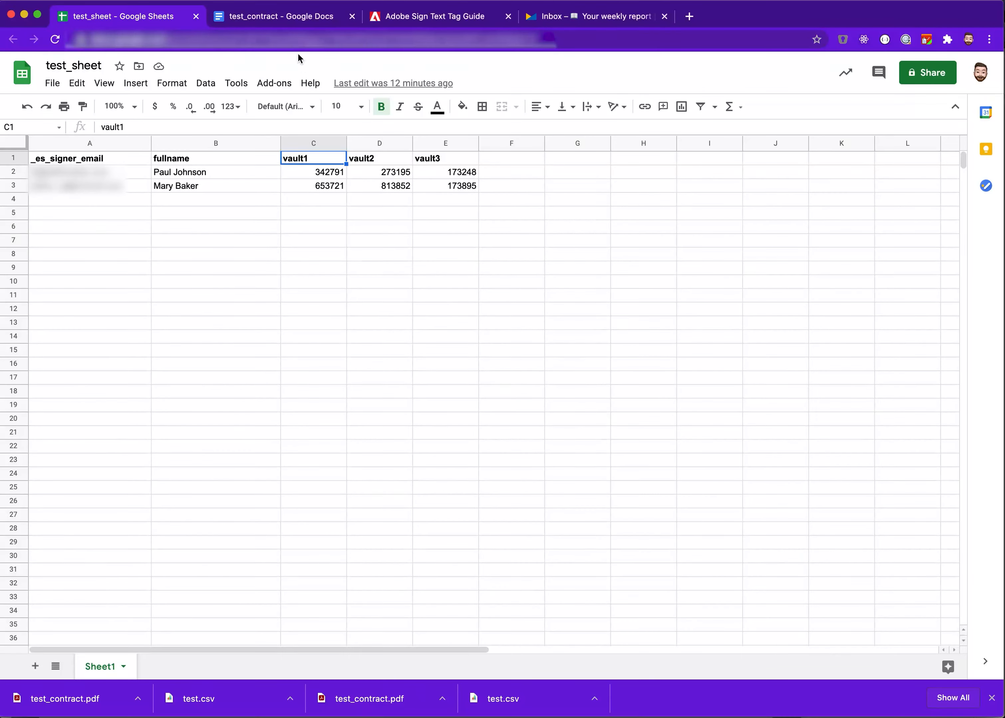
click(78, 162)
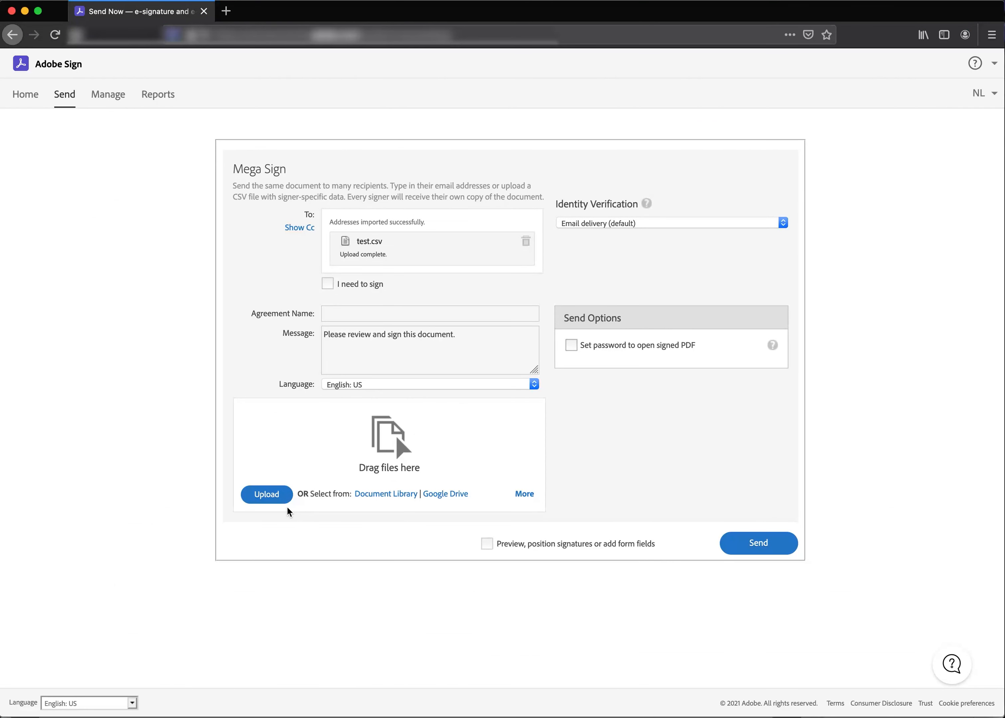
click(268, 497)
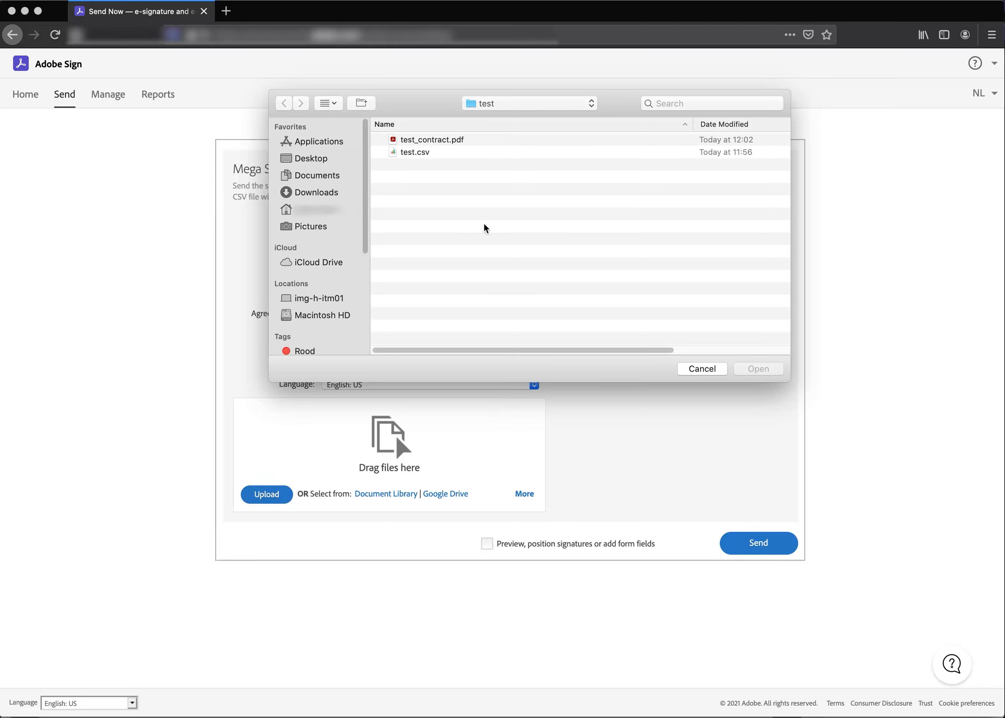
click(432, 140)
key(Return)
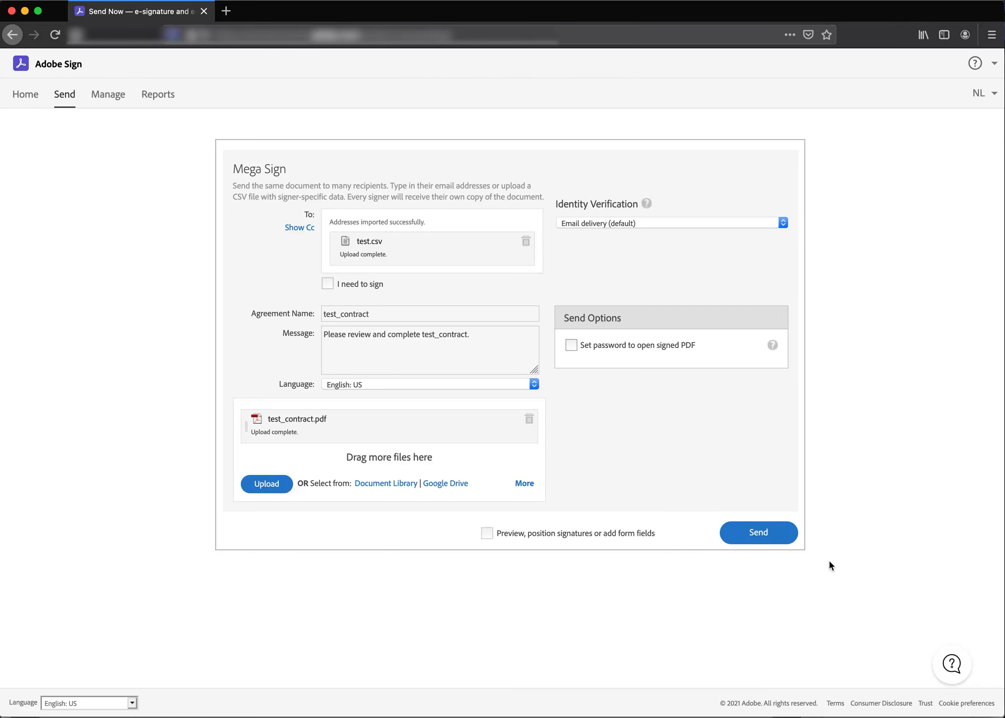
Turn on previewing and positioning of fields, then continue to the field authoring view
click(487, 534)
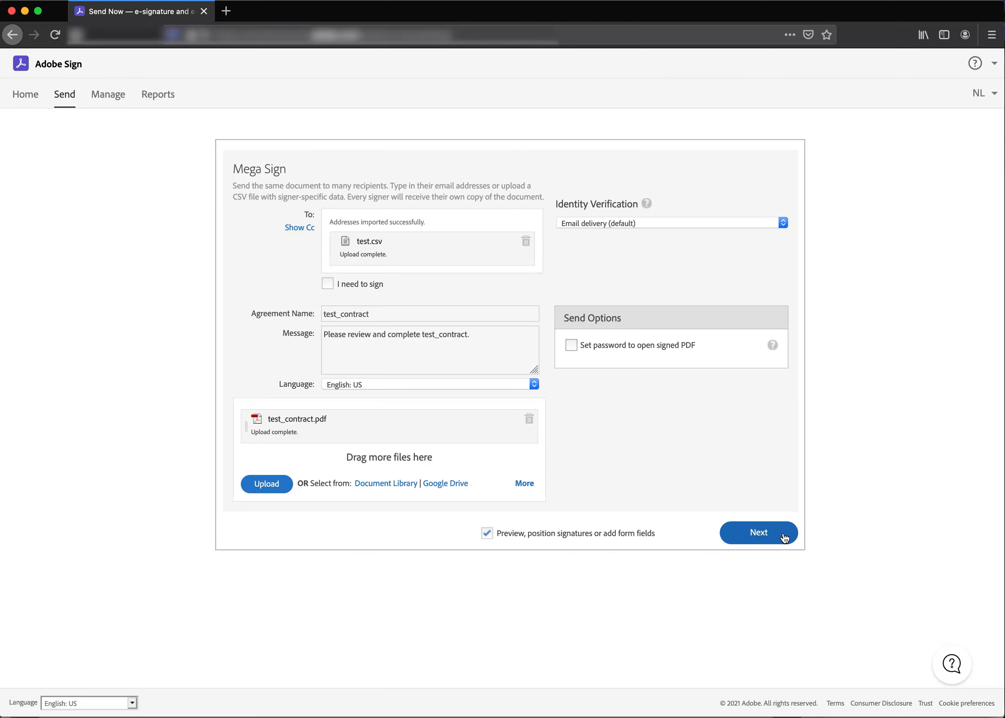
click(758, 534)
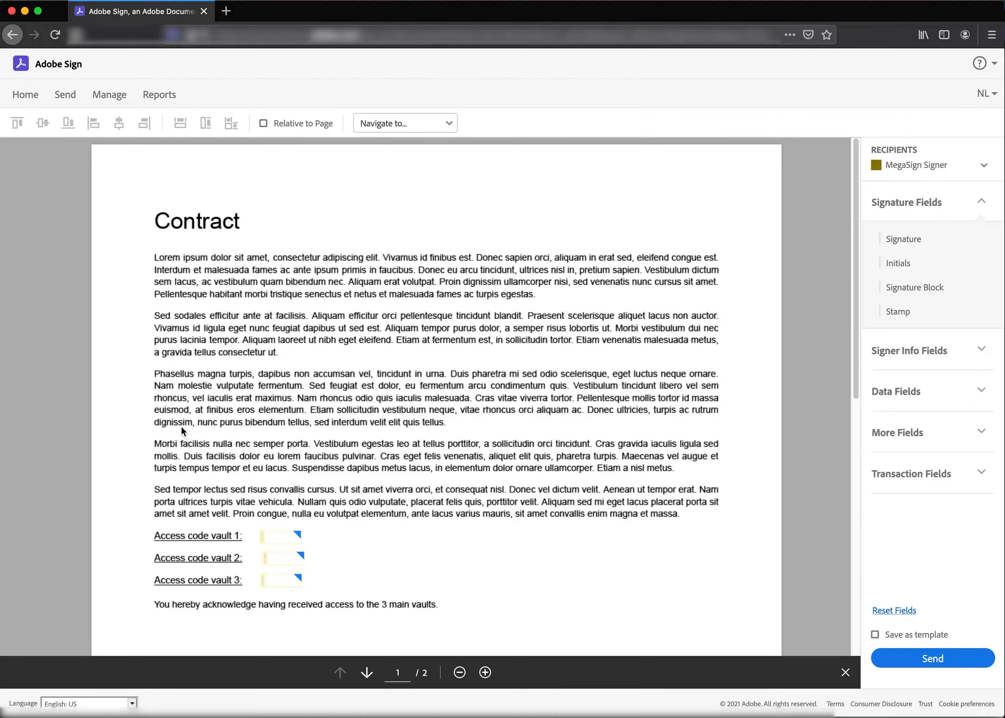
Inspect the properties of the vault1 access code field without changing them
scroll(175, 423, down, 5)
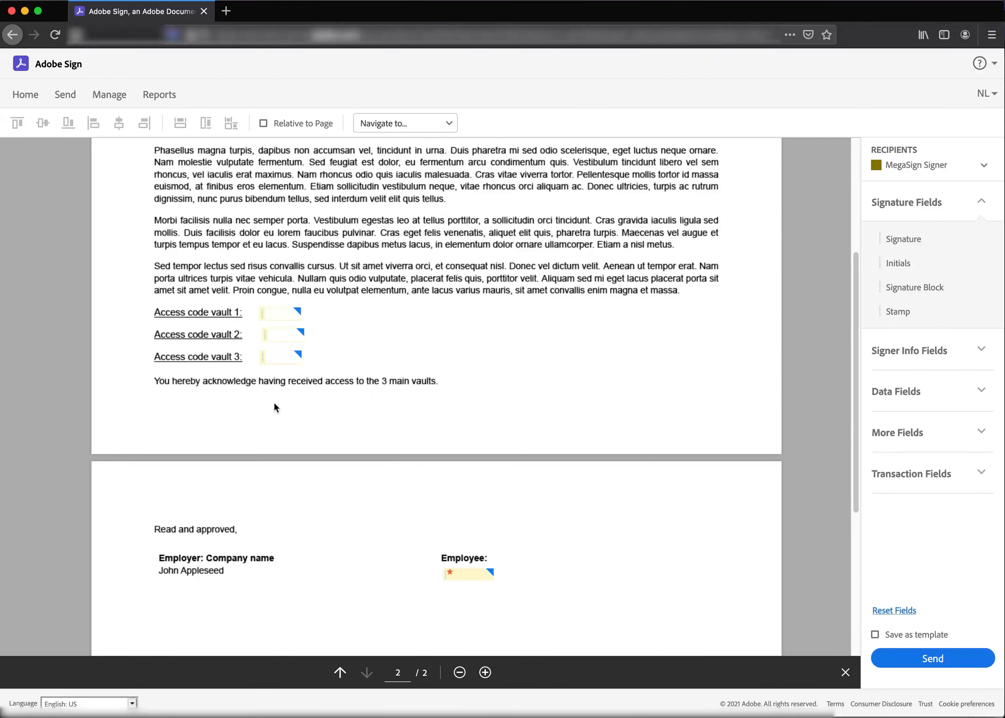
click(276, 314)
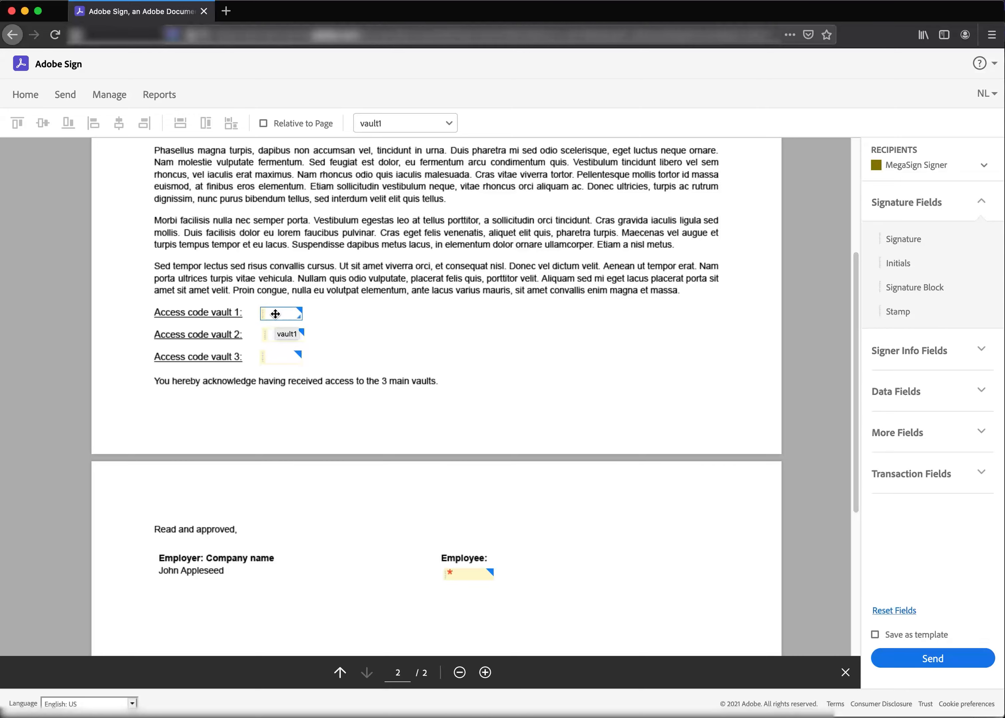
right_click(277, 315)
click(313, 400)
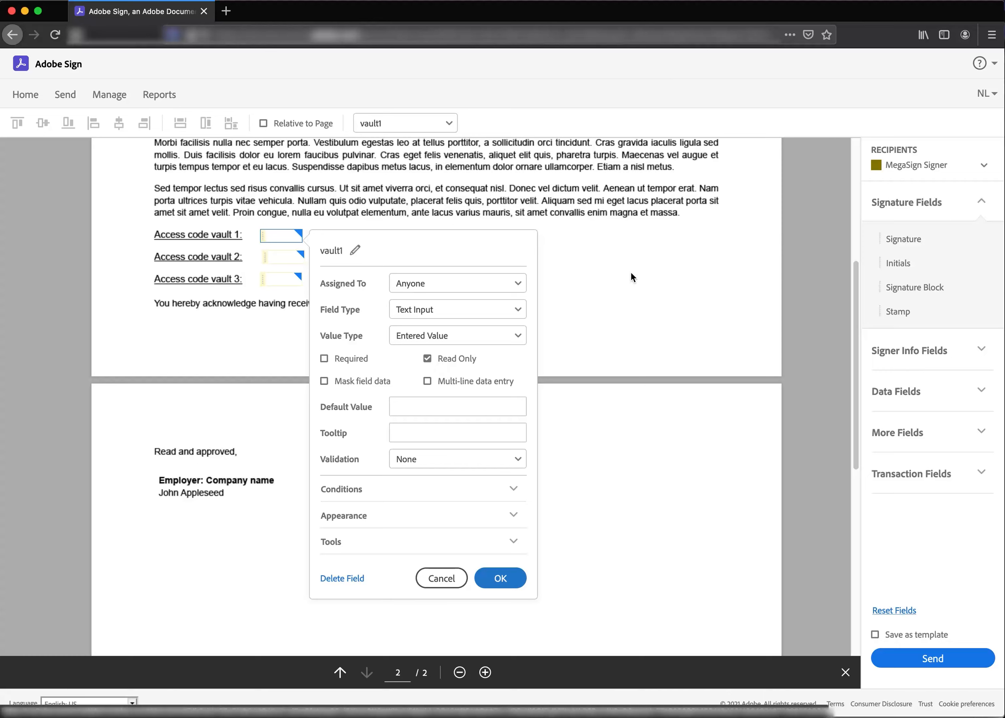
click(640, 262)
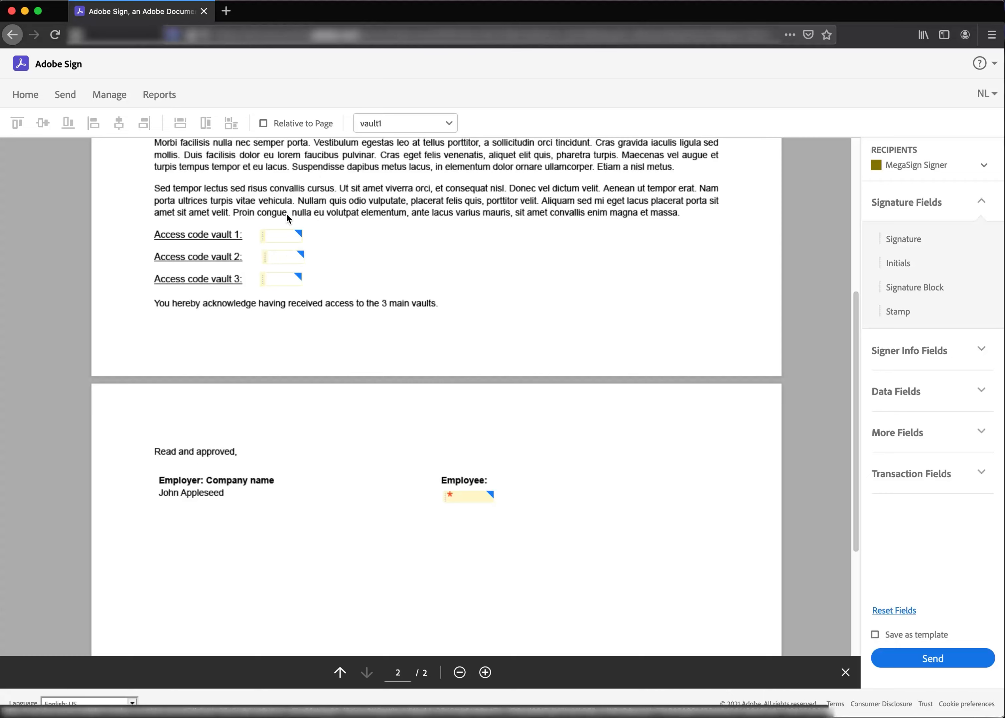
Widen the fullname field under Employee: to about 190 pixels
click(276, 235)
click(279, 255)
click(463, 499)
drag(464, 497, 623, 507)
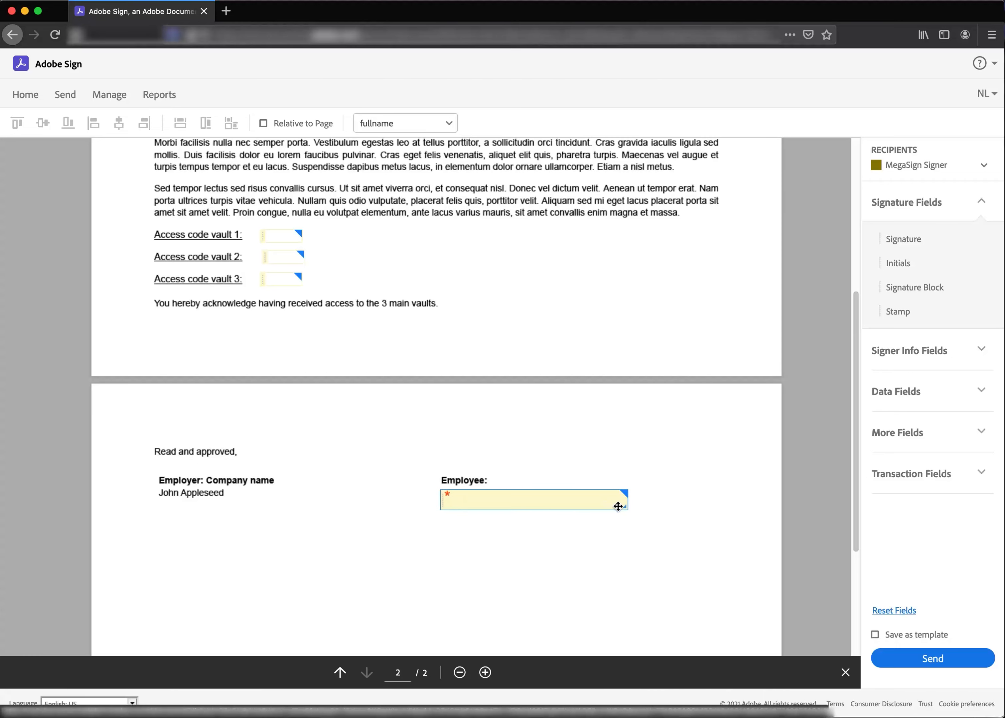
drag(625, 509, 625, 506)
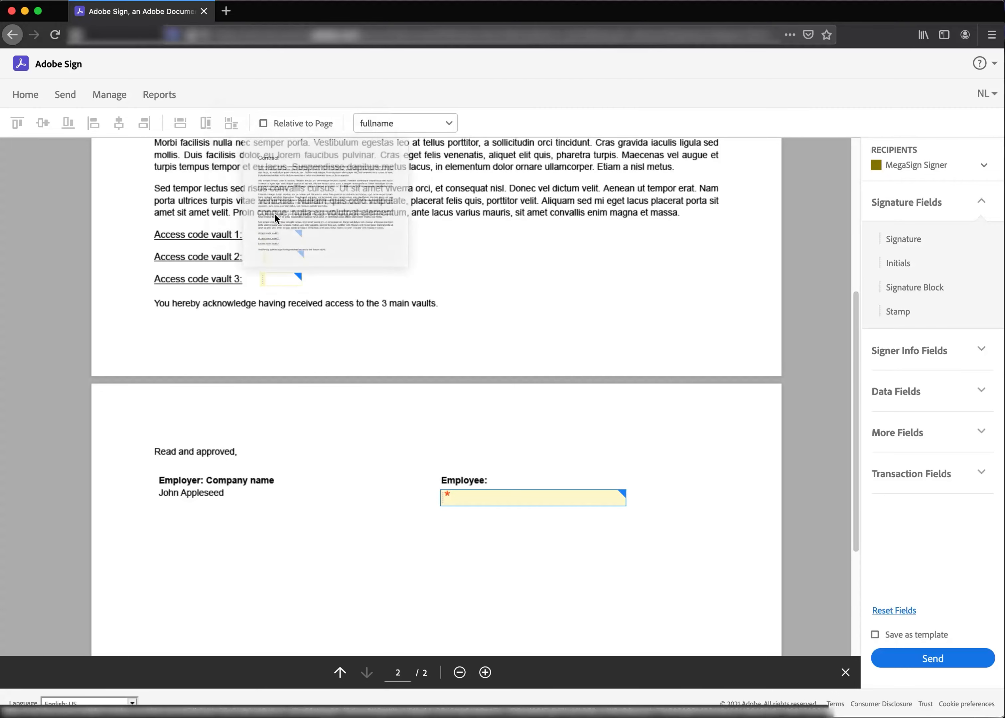
Widen the three vault access code fields
click(299, 239)
drag(302, 241, 322, 284)
click(304, 260)
click(296, 279)
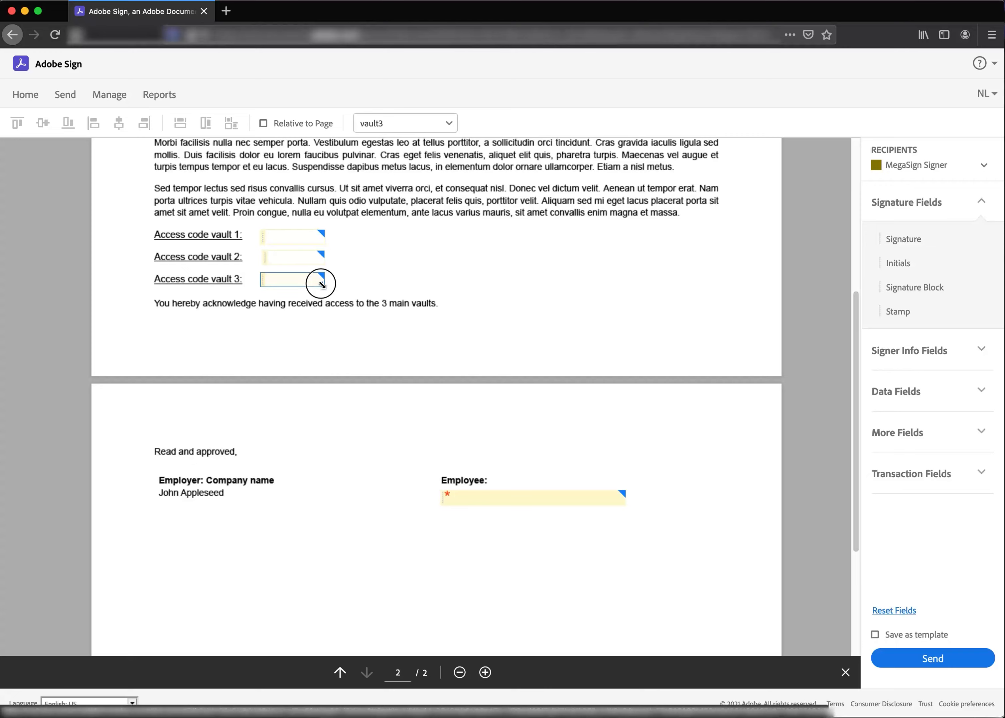
click(280, 259)
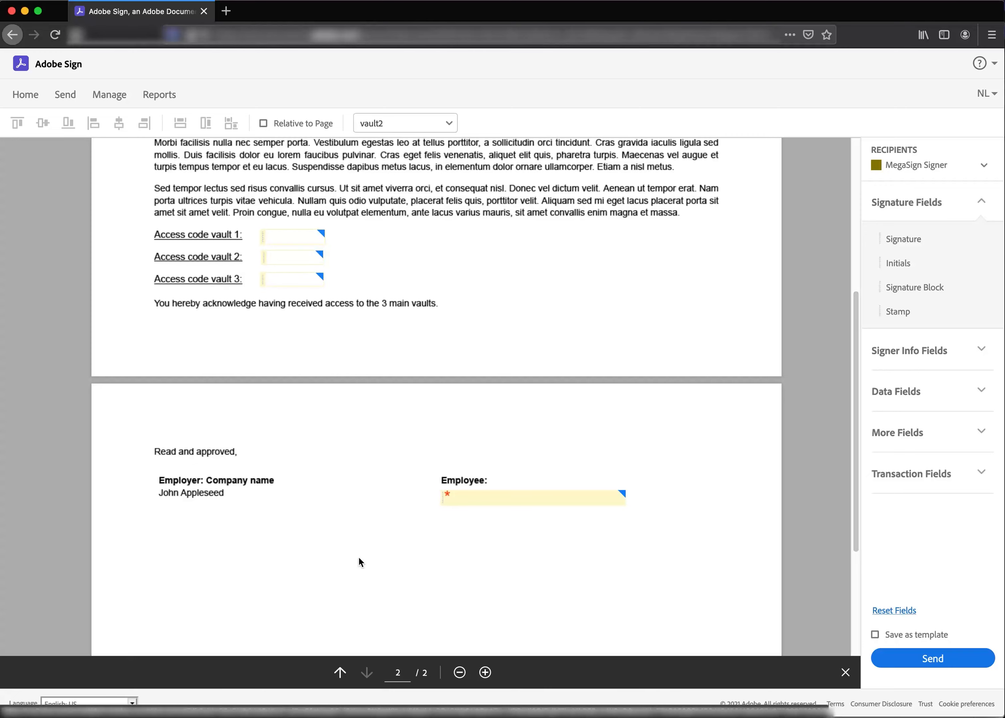
Place a Signature field below the fullname field and enlarge it to about 245 by 90 pixels
mouse_move(880, 239)
mouse_down()
mouse_move(690, 395)
mouse_move(462, 527)
mouse_move(442, 516)
mouse_up()
click(441, 515)
mouse_move(626, 535)
mouse_down()
mouse_move(686, 587)
mouse_move(691, 611)
mouse_move(684, 602)
mouse_up()
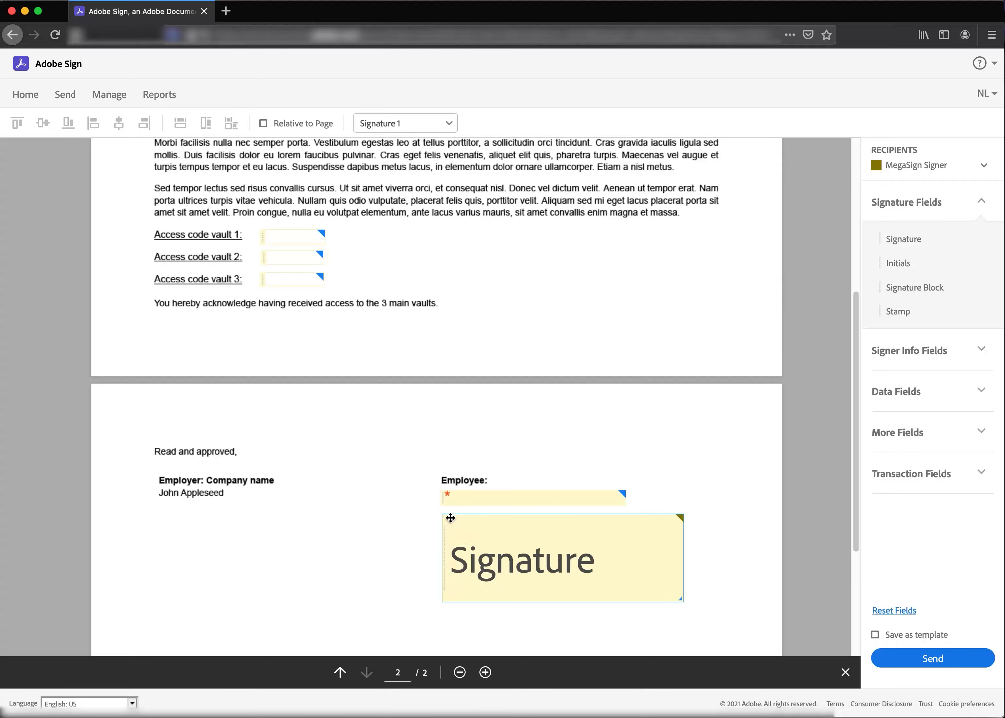
Open the field options for the vault1 access code field
right_click(285, 233)
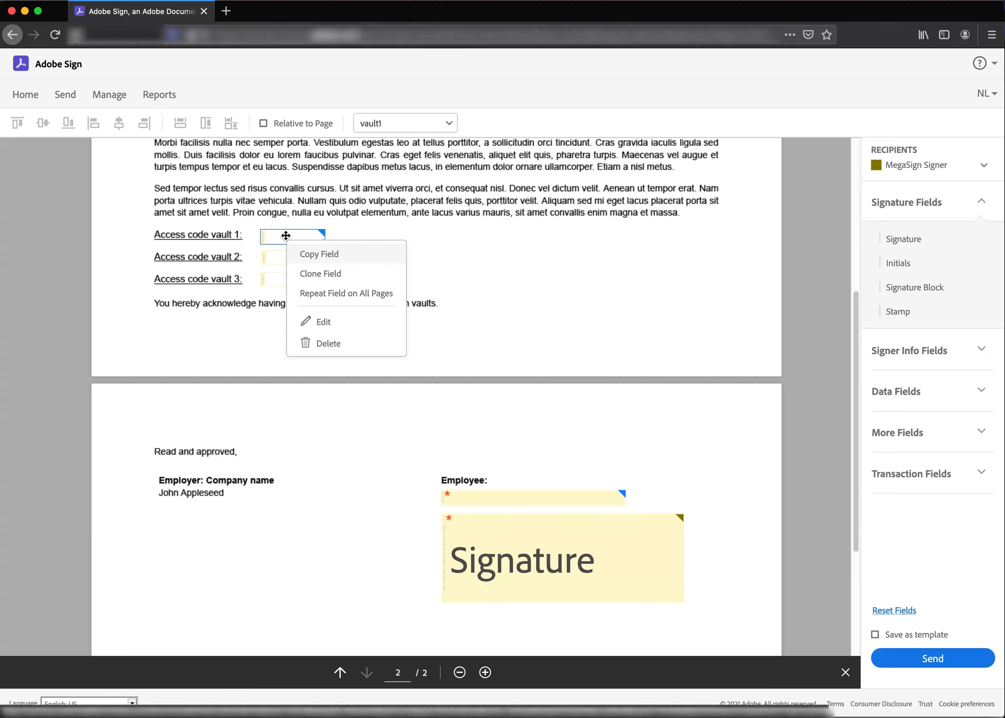